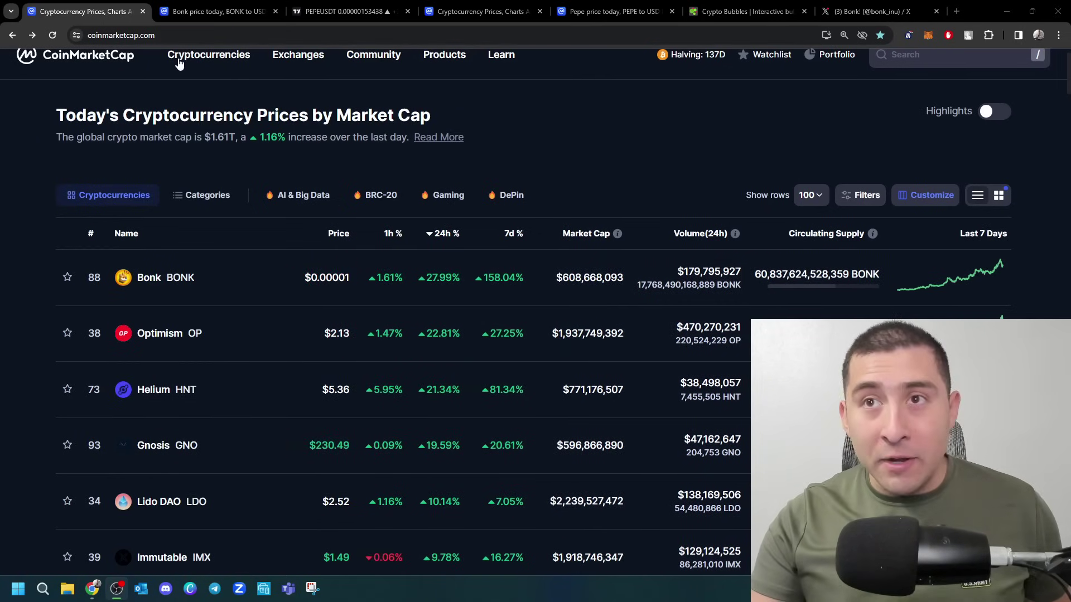
Step: Glance between the PEPE/USDT chart and CoinMarketCap's 24h-gainers list, ending on the list
left_click(344, 11)
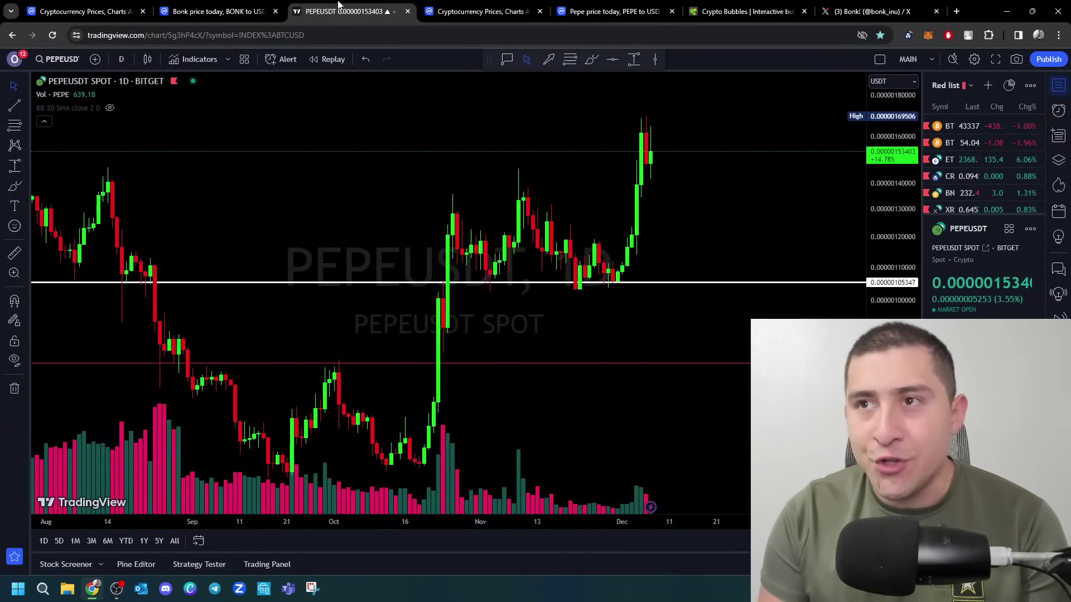
left_click(480, 11)
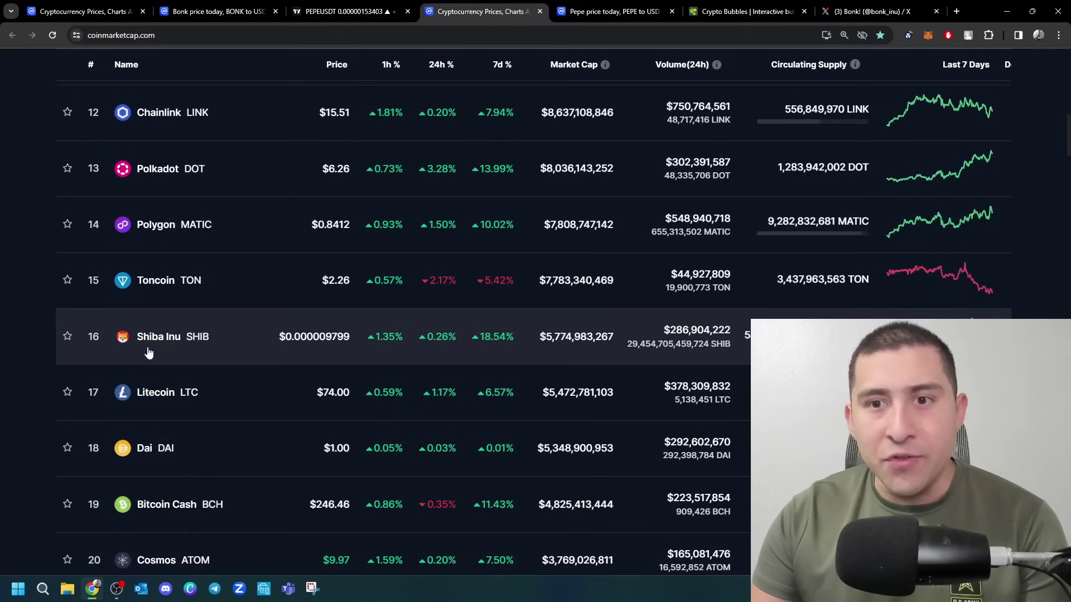
scroll(60, 349, "down", 1)
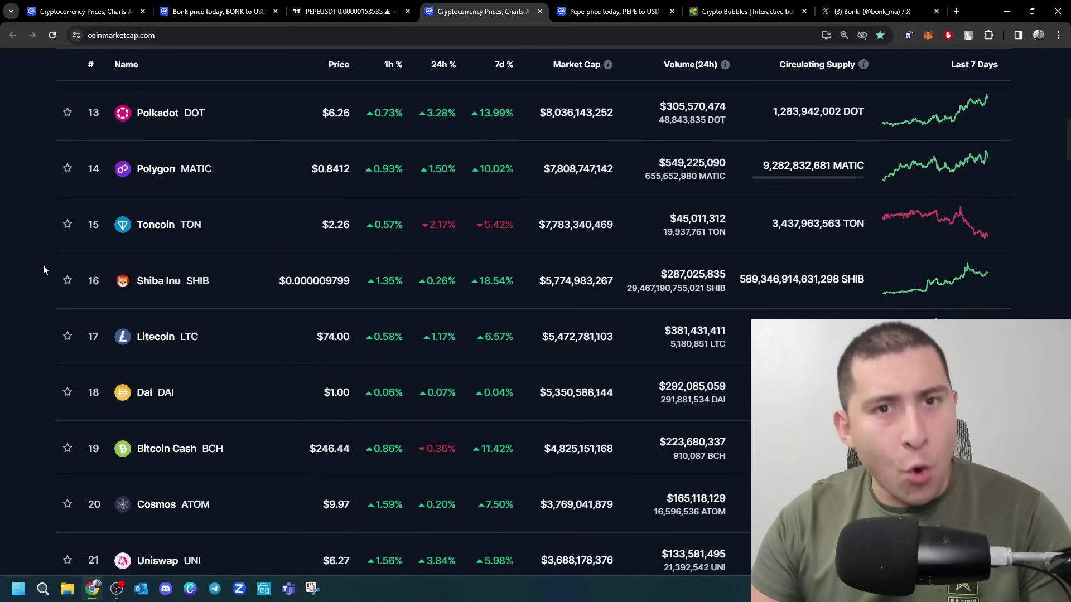
left_click(359, 9)
left_click(63, 7)
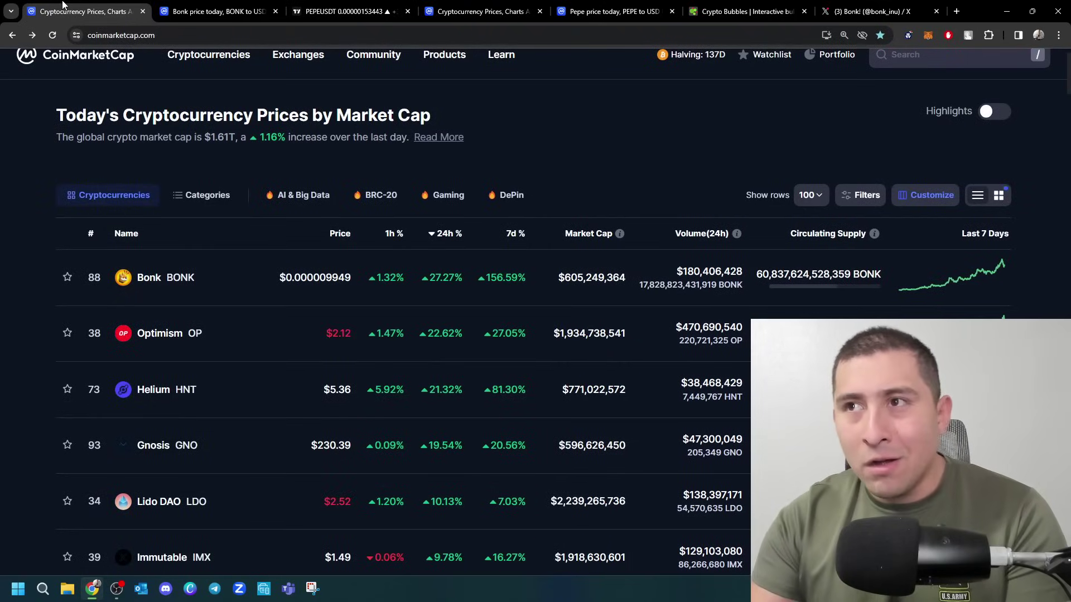
Step: Open Bonk's coin page and jump to its markets listing of 76 trading pairs
left_click(222, 7)
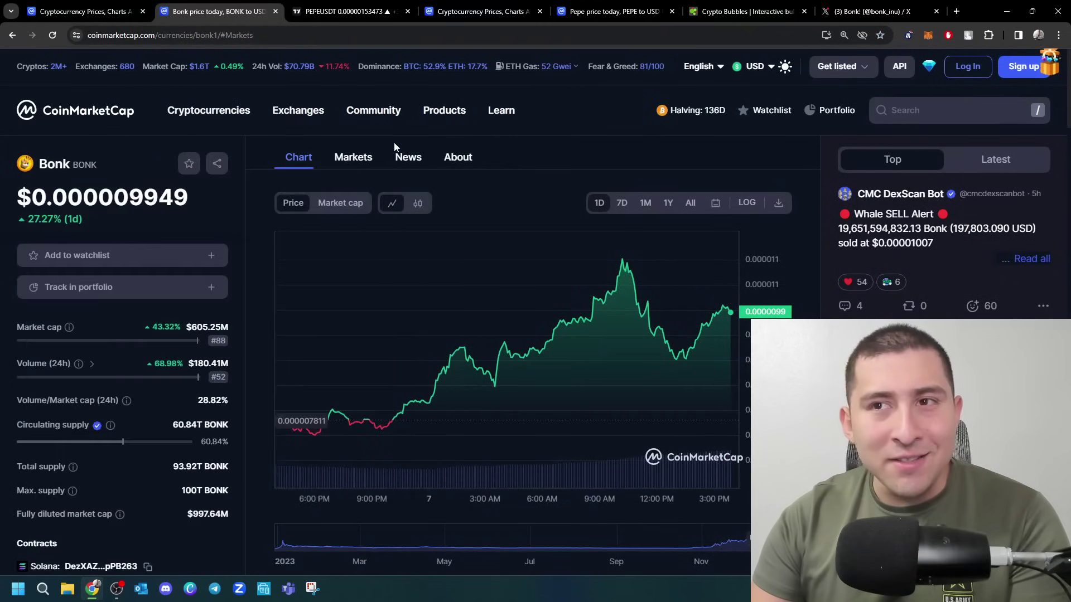
left_click(355, 157)
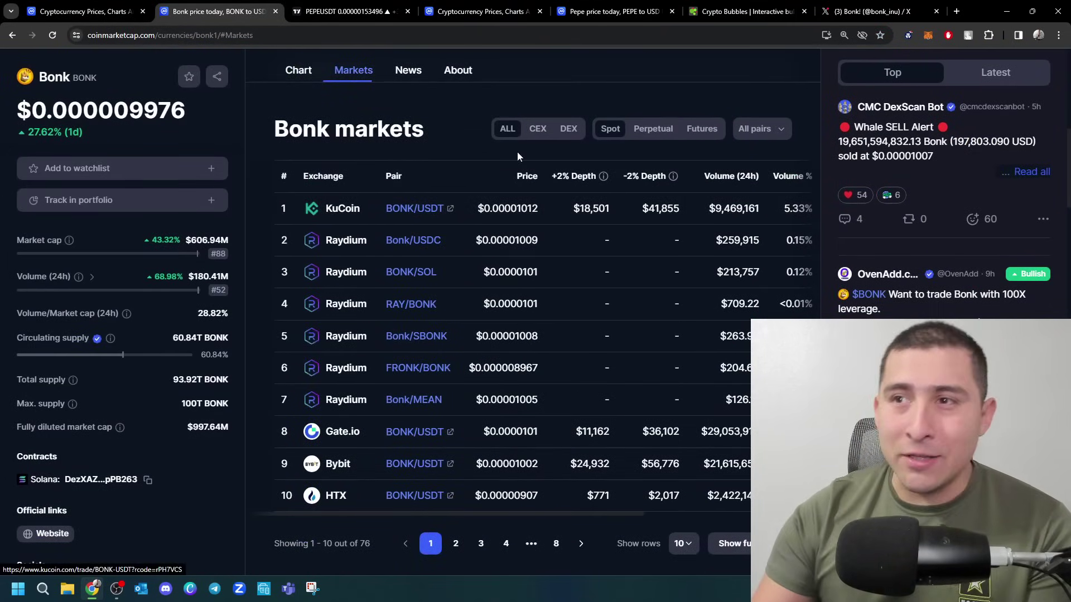
left_click(536, 132)
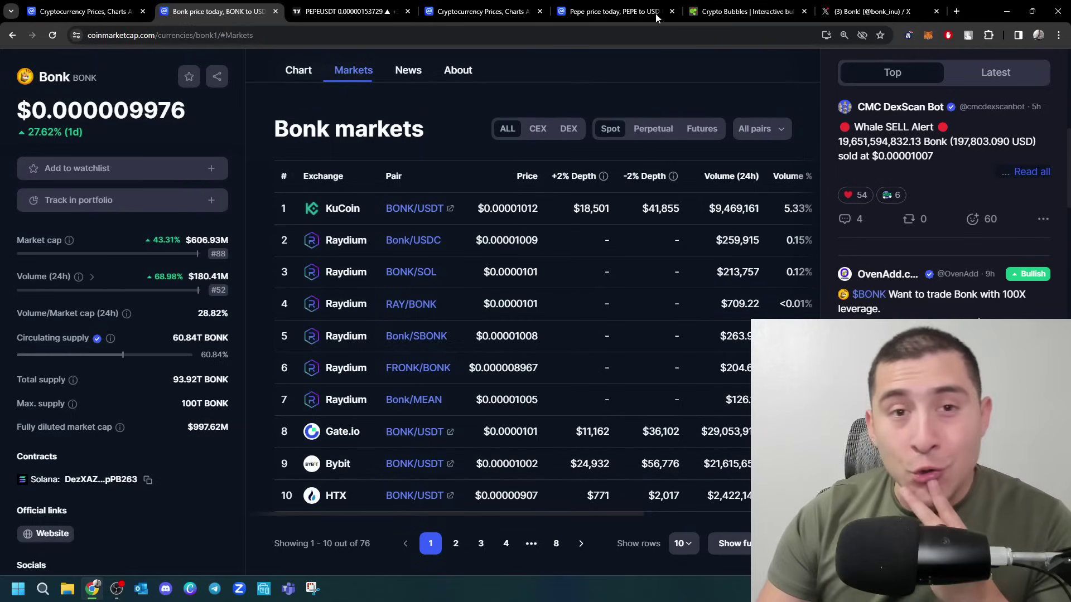
Step: Show Crypto Bubbles for the Top 100 coins with daily price changes
left_click(737, 11)
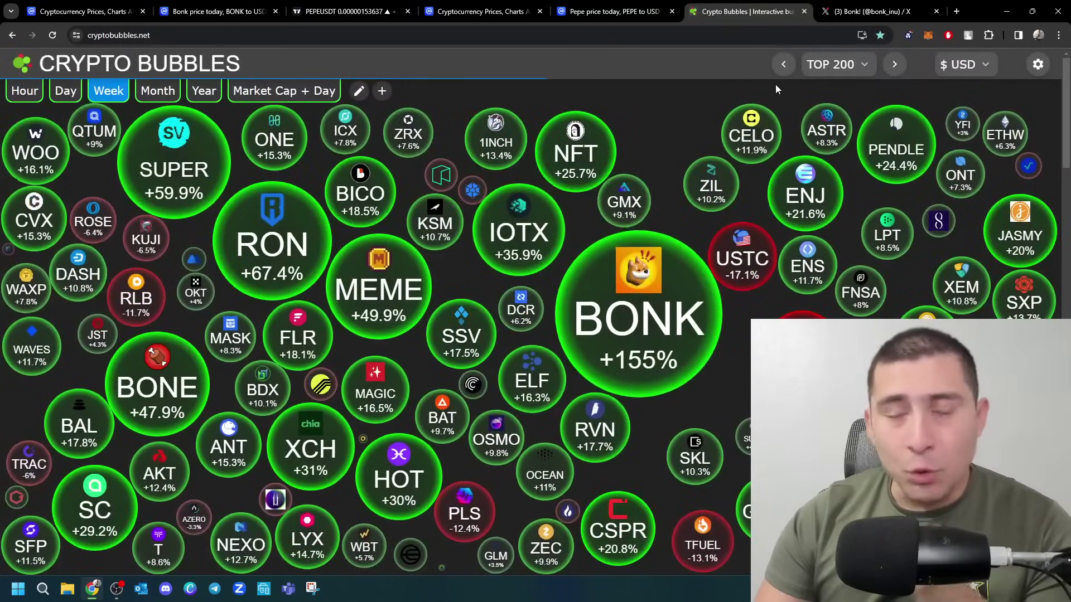
left_click(830, 65)
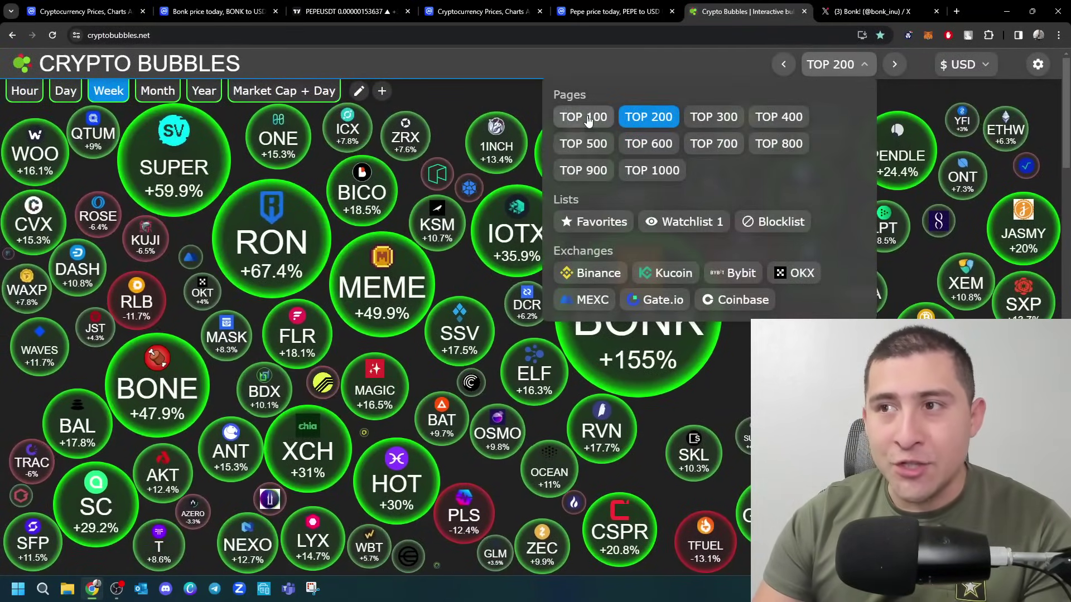
left_click(583, 116)
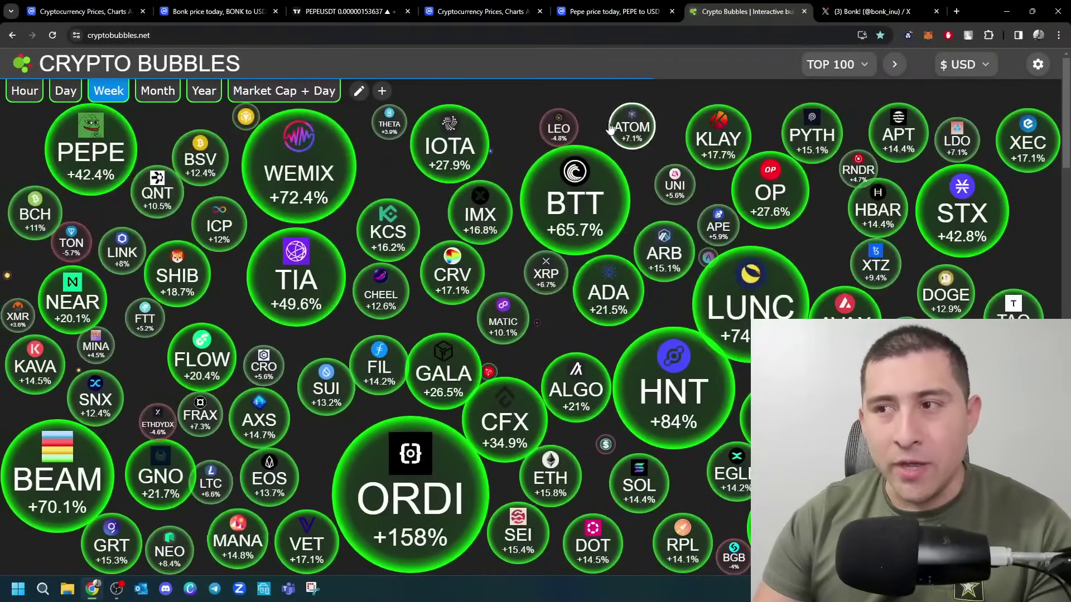
left_click(66, 91)
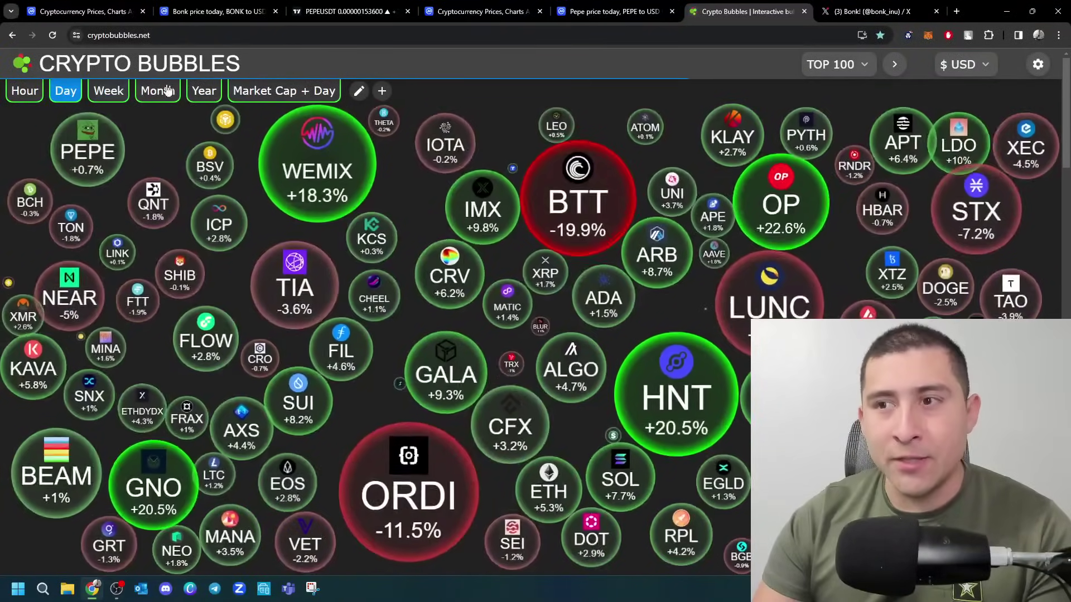
Step: Return the bubbles to Top 200, then open Bonk's Linktree from its X profile
left_click(830, 65)
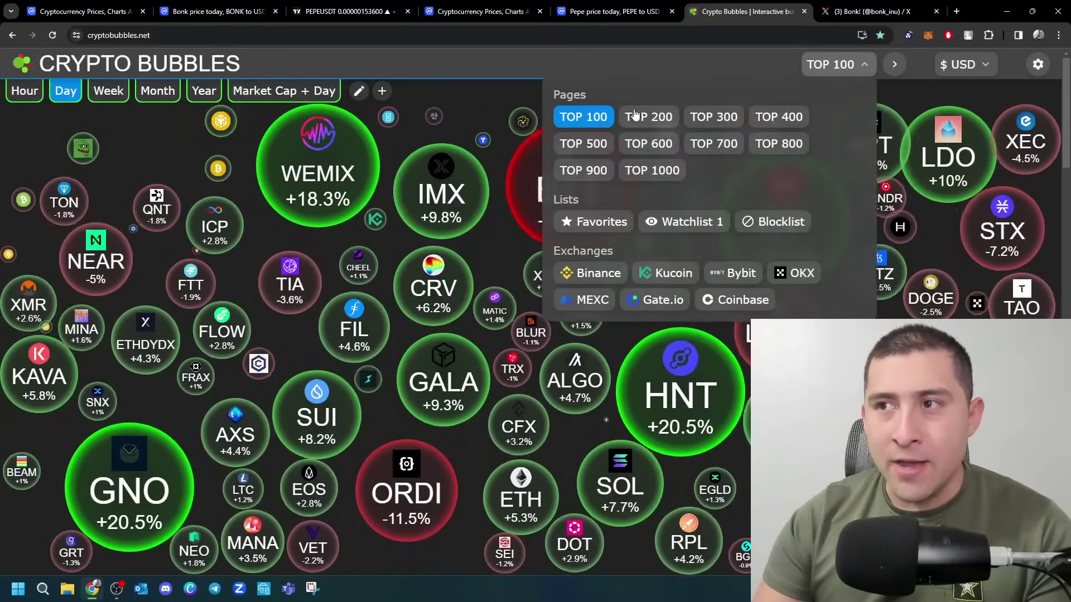
left_click(648, 116)
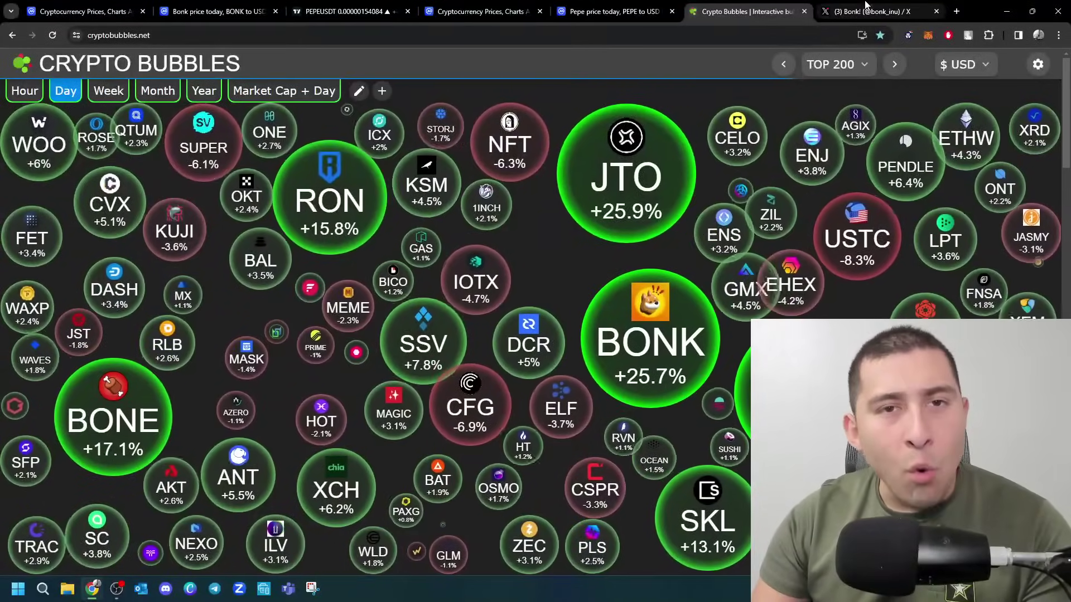
left_click(862, 11)
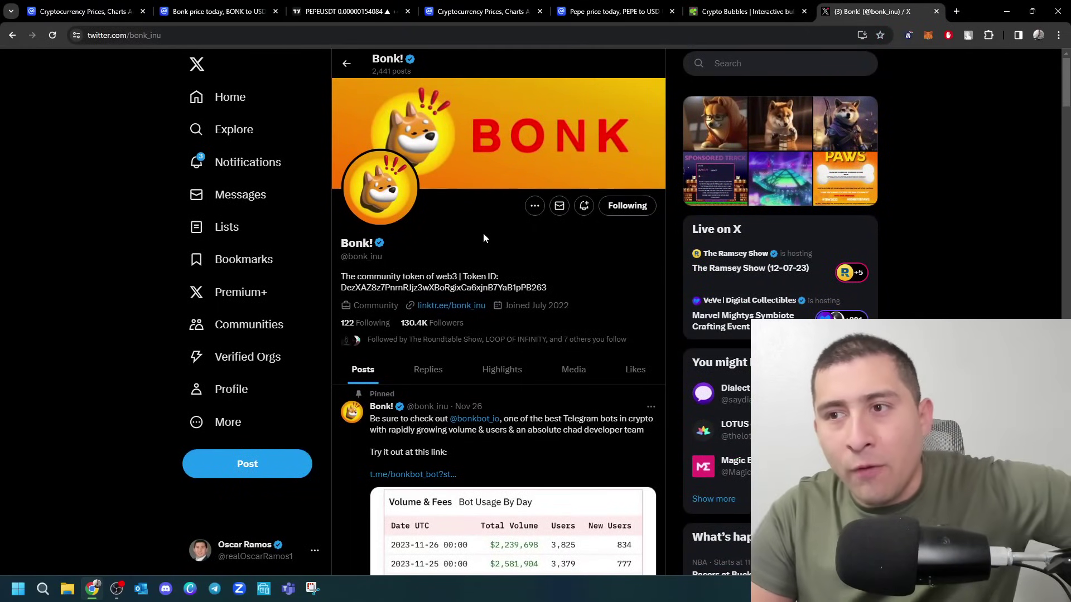
left_click(472, 308)
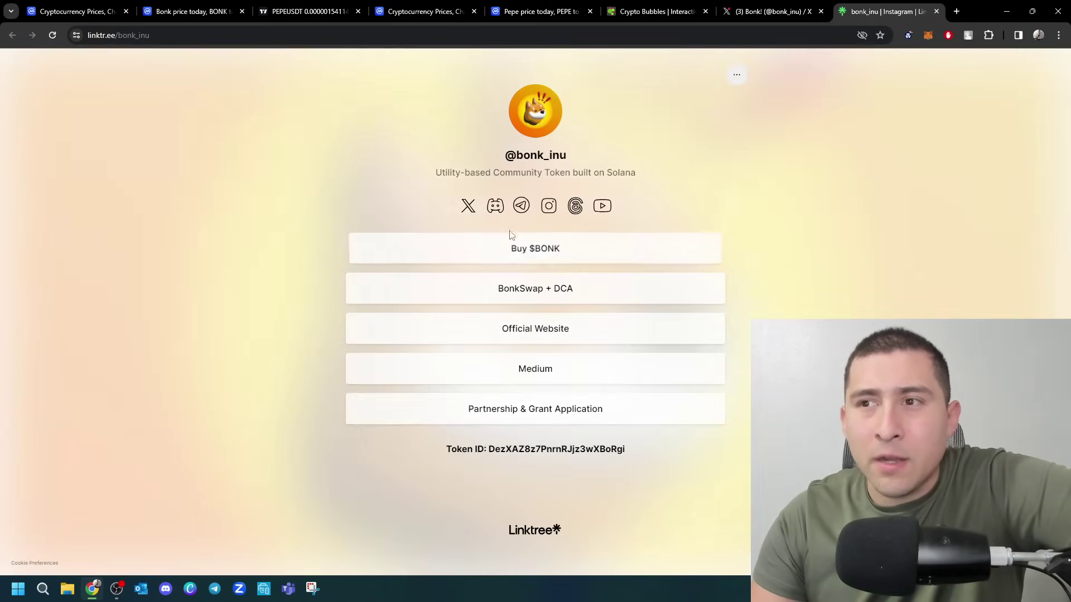
Step: Open BONK's official website and highlight its intro paragraph
left_click(550, 336)
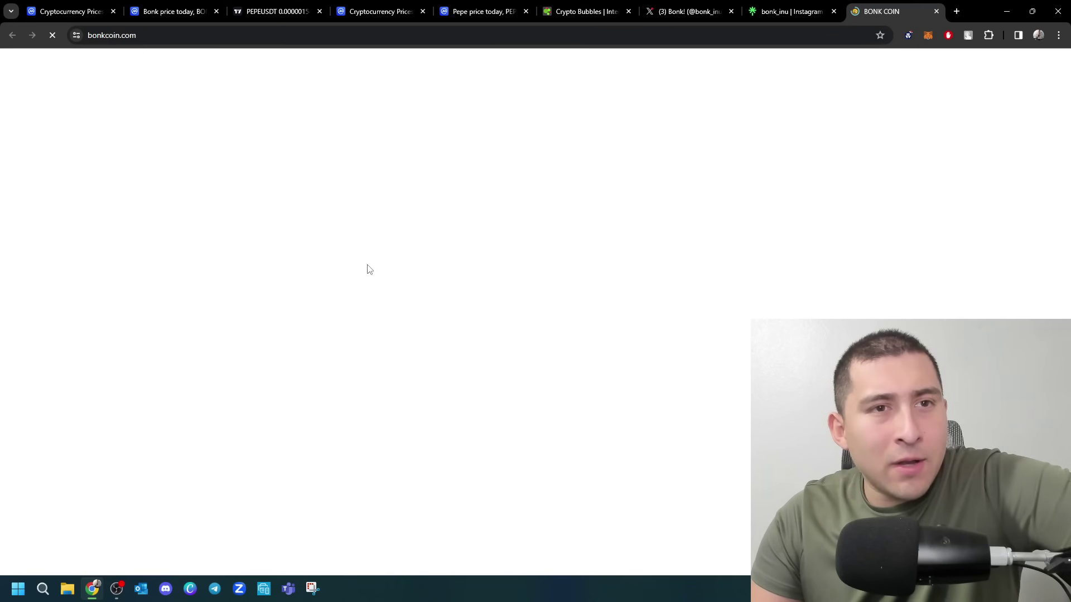
scroll(376, 276, "down", 1)
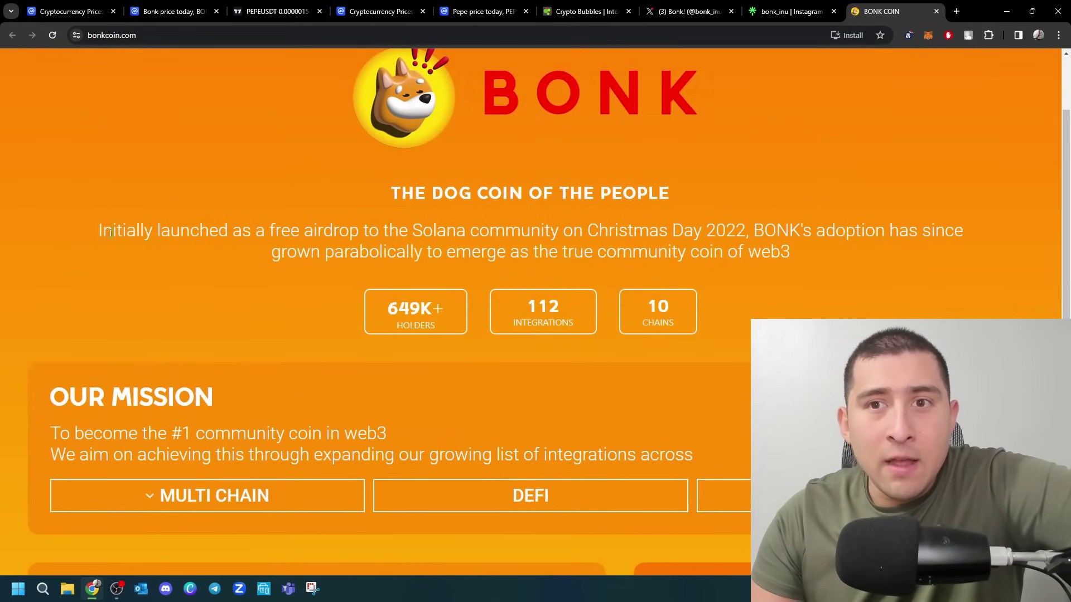
left_click_drag(111, 234, 423, 230)
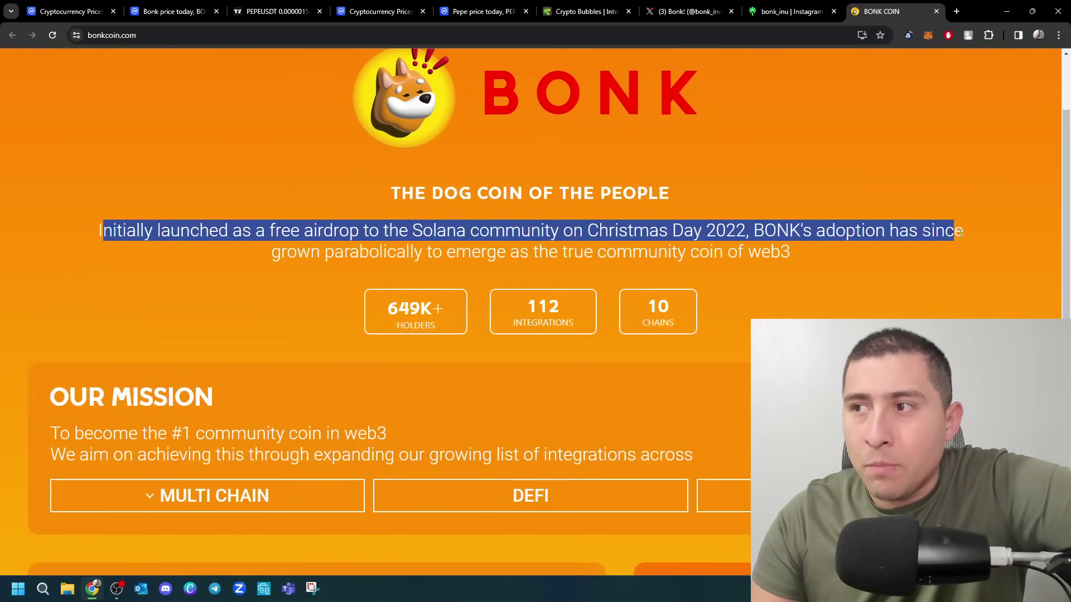
mouse_move(767, 233)
left_mouse_down()
mouse_move(532, 252)
mouse_move(629, 247)
left_mouse_up()
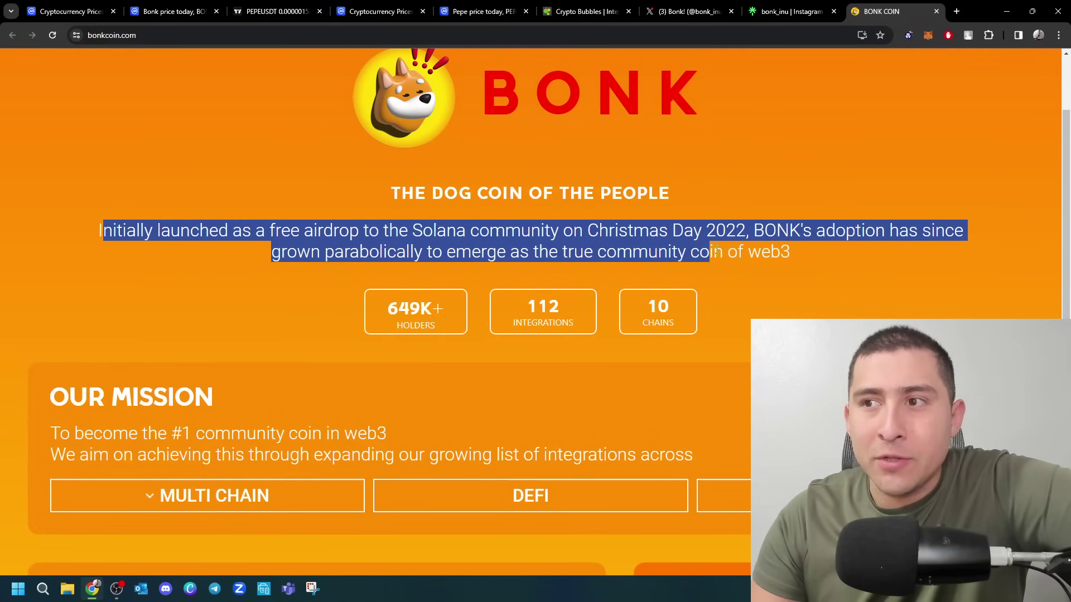
scroll(658, 240, "down", 2)
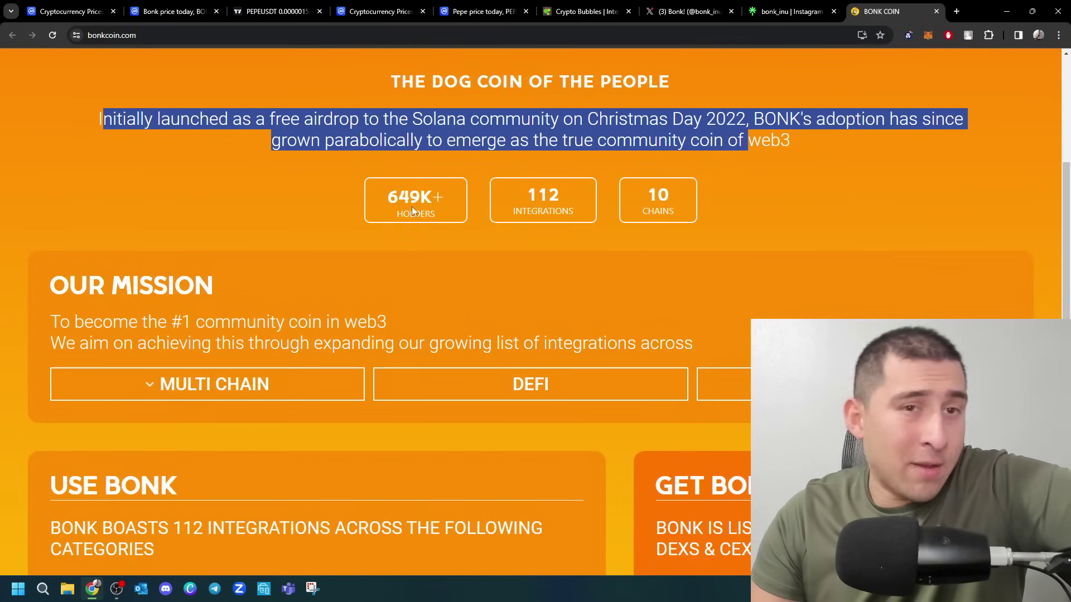
scroll(579, 212, "down", 5)
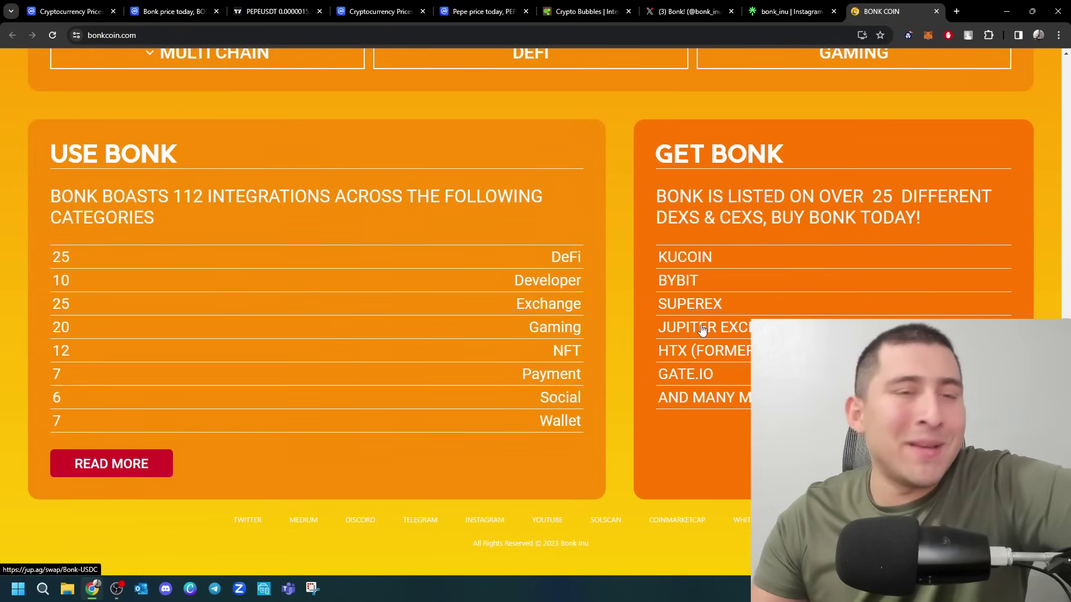
Step: Return to CoinMarketCap's 24h-gainers list with Bonk leading
left_click(277, 11)
left_click(191, 8)
left_click(82, 8)
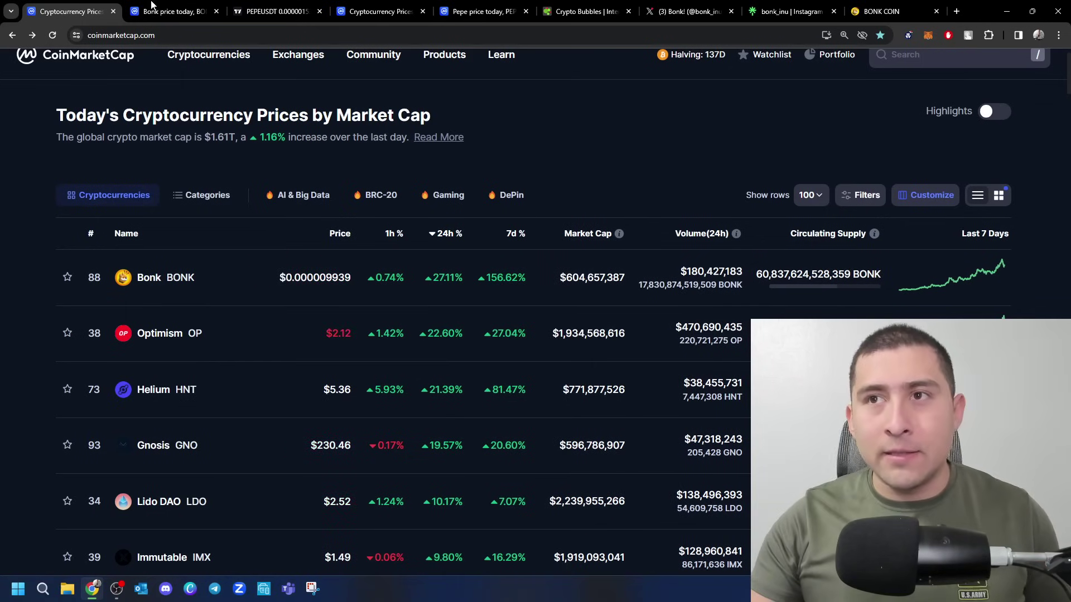
Step: Measure BONKUSD's rally from the late-October low to the December high, about 5,217%
left_click(276, 11)
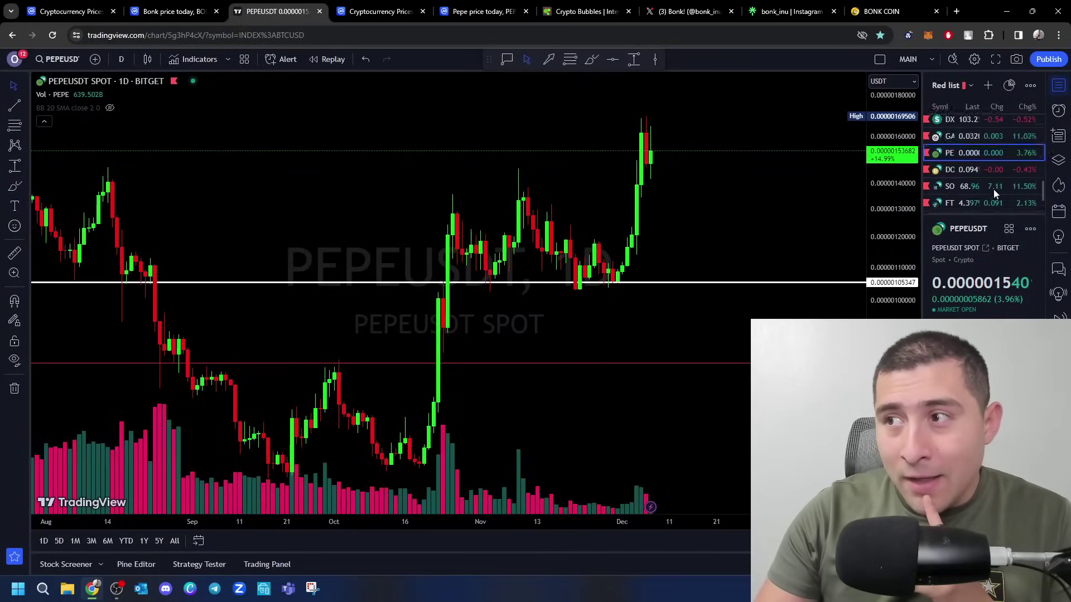
scroll(993, 193, "down", 3)
left_click(995, 200)
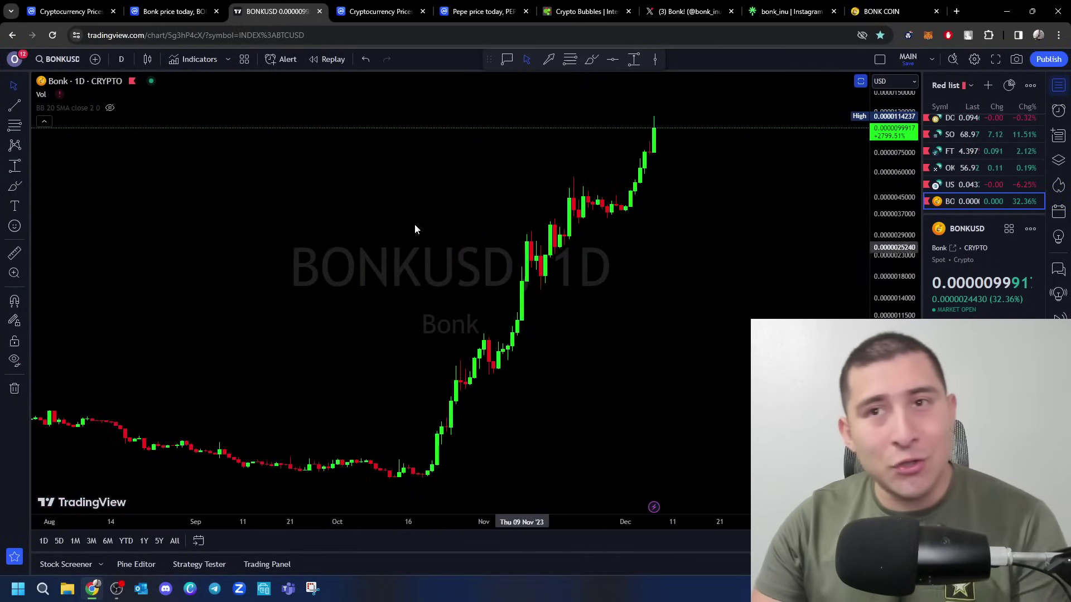
scroll(414, 223, "down", 1)
scroll(221, 205, "down", 2)
scroll(362, 251, "down", 2)
scroll(458, 268, "down", 1)
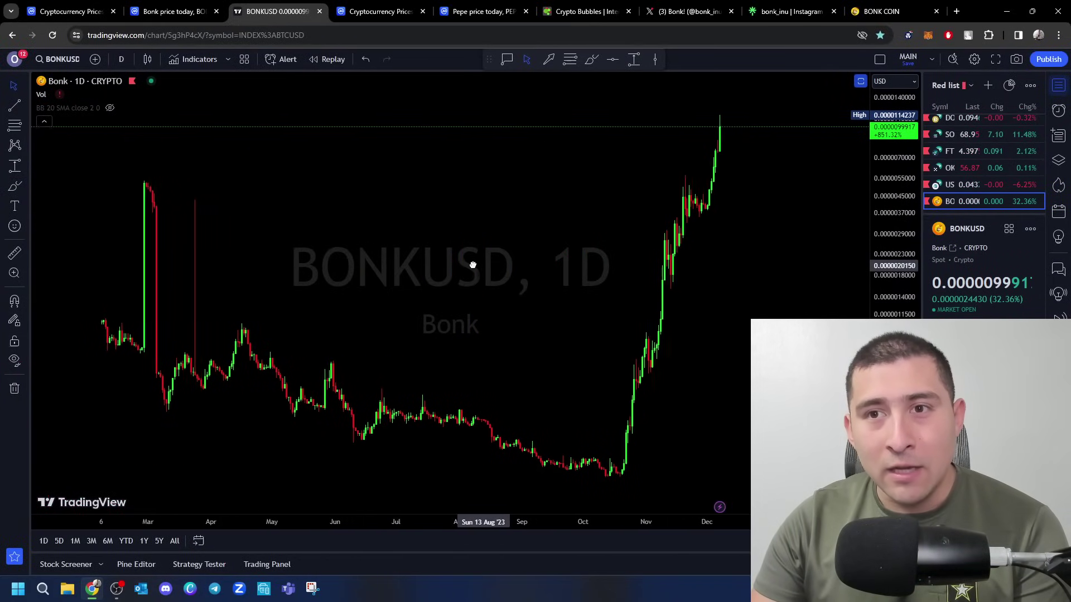
left_click_drag(473, 264, 463, 267)
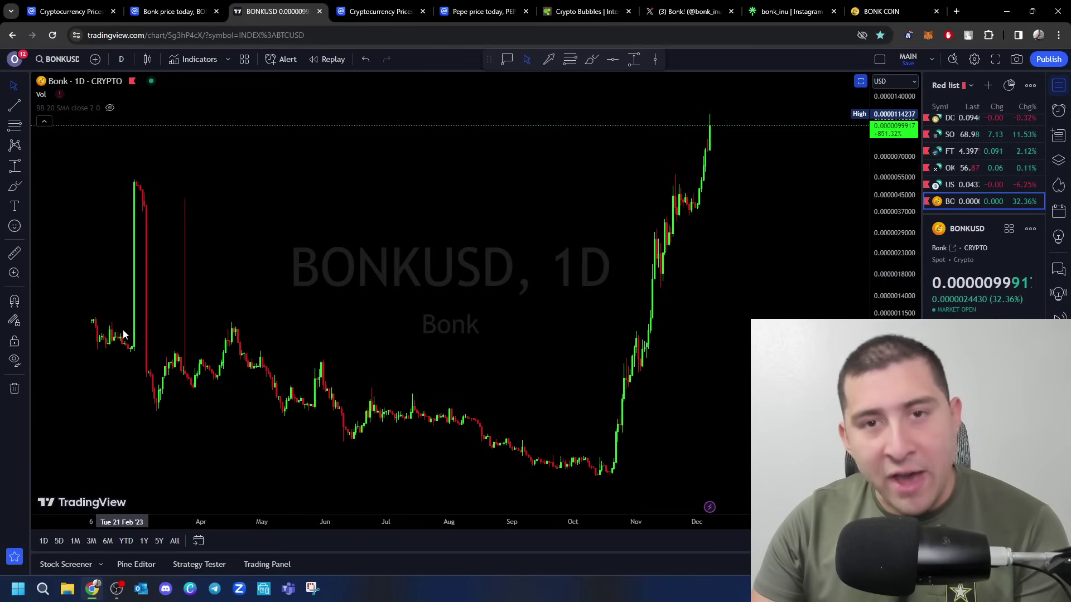
scroll(611, 428, "up", 3)
scroll(610, 427, "up", 1)
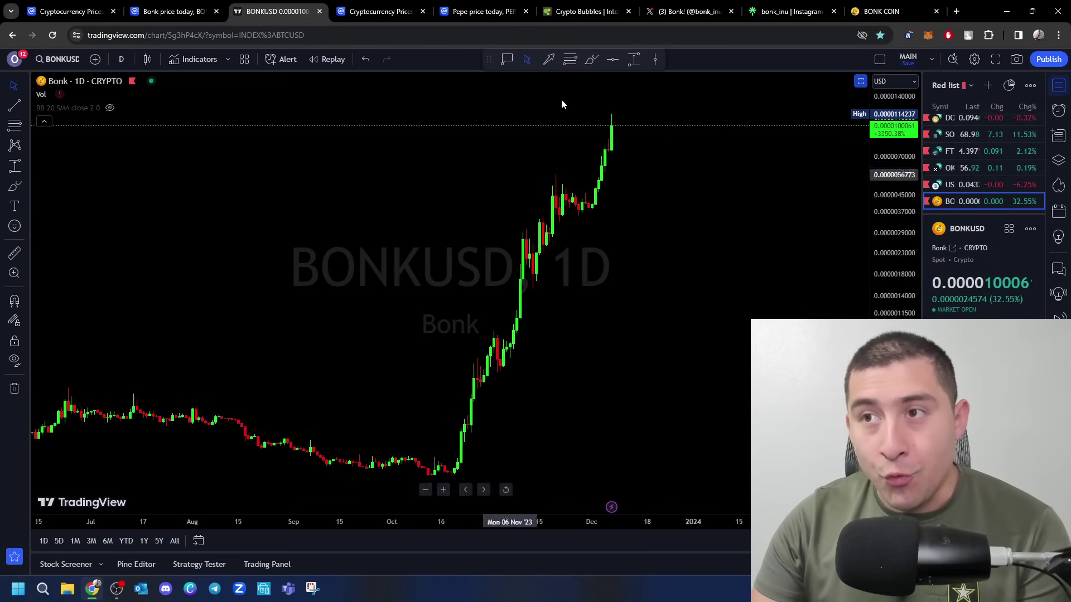
left_click(633, 59)
mouse_move(450, 473)
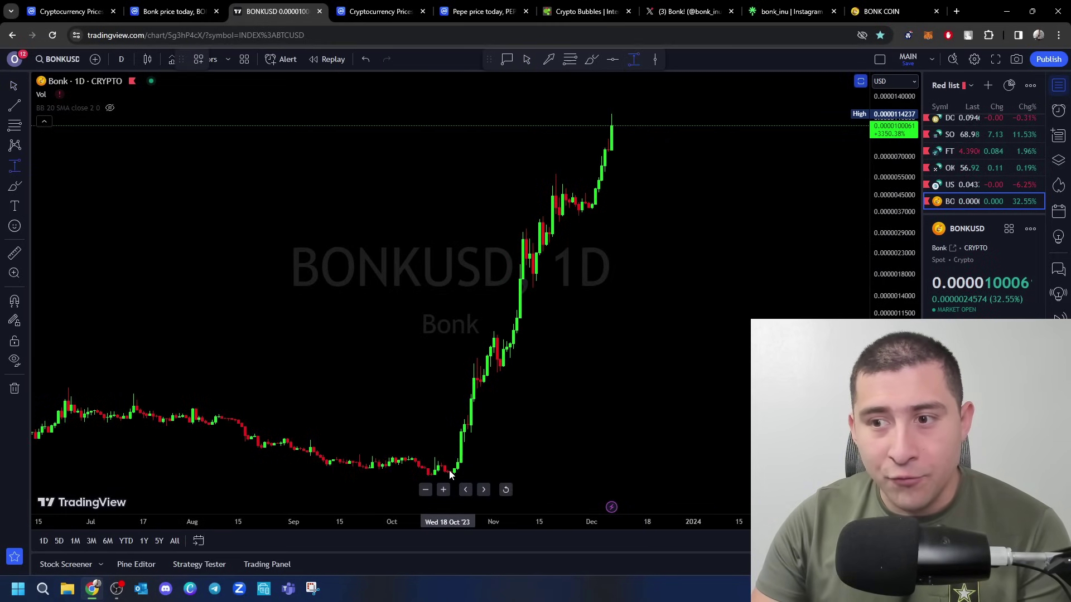
left_click(451, 473)
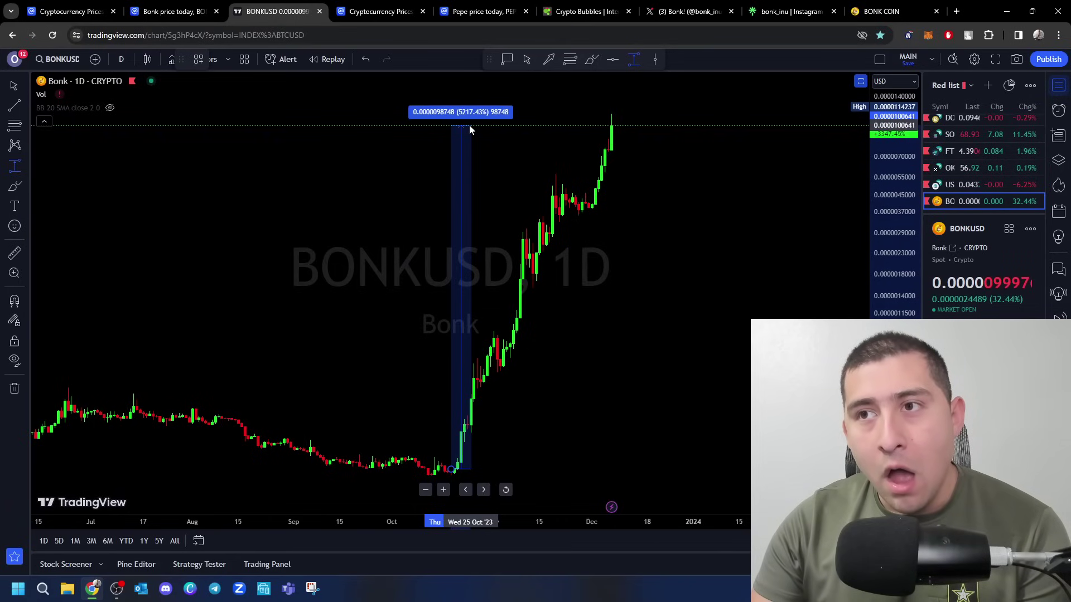
left_click(469, 124)
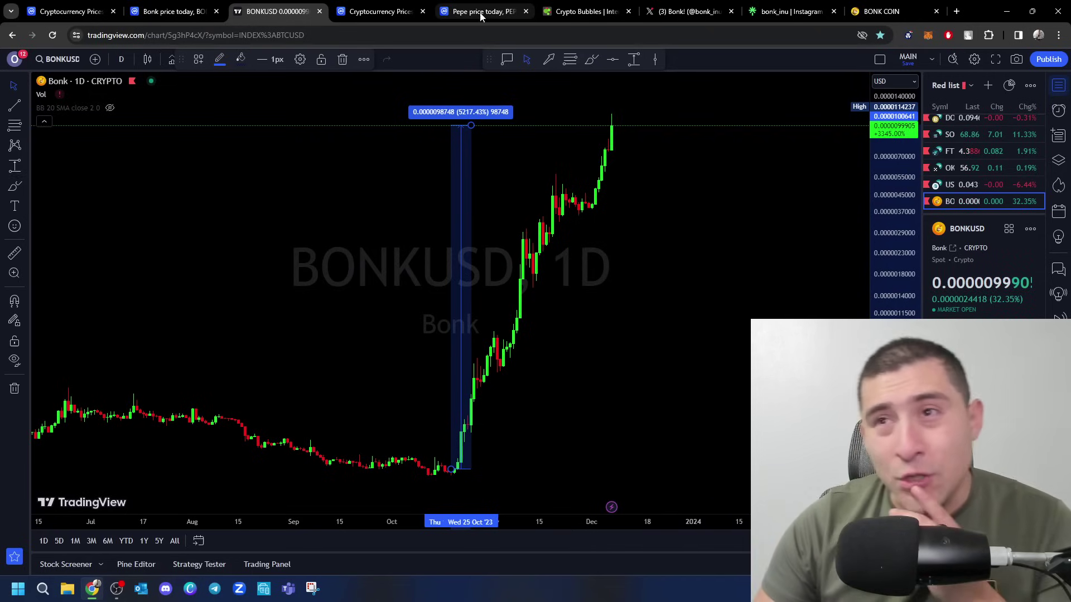
left_click(381, 11)
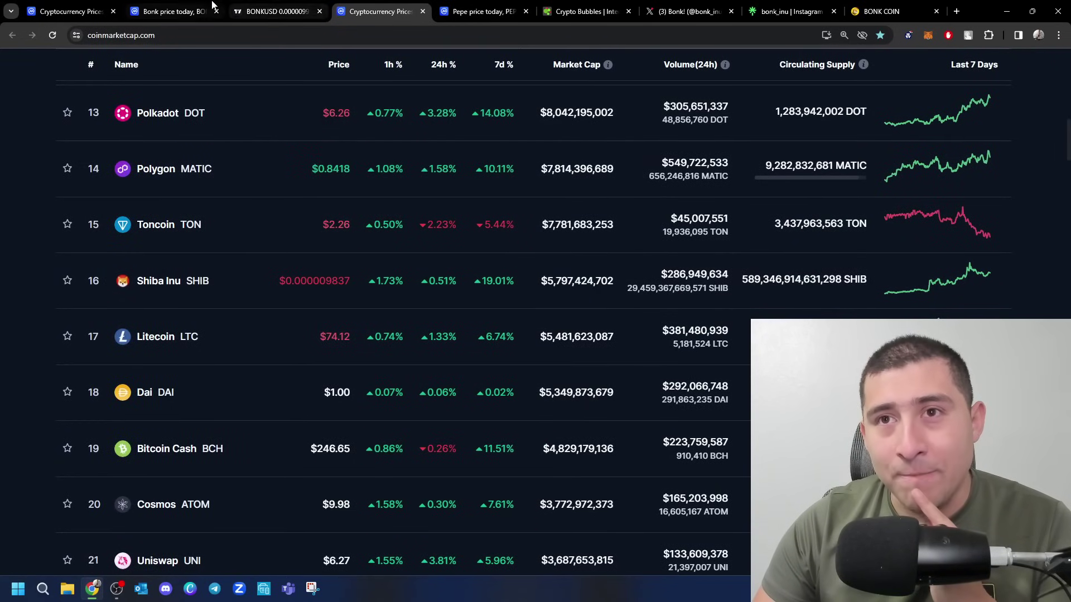
Step: Switch to the Bonk coin page tab
left_click(172, 11)
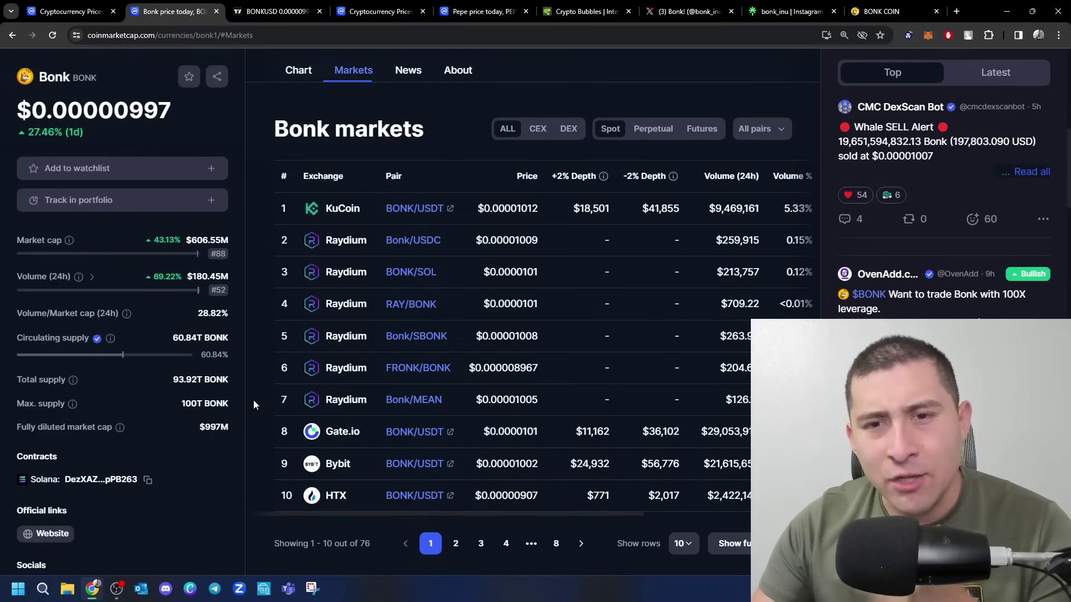
scroll(731, 99, "up", 3)
scroll(696, 136, "up", 1)
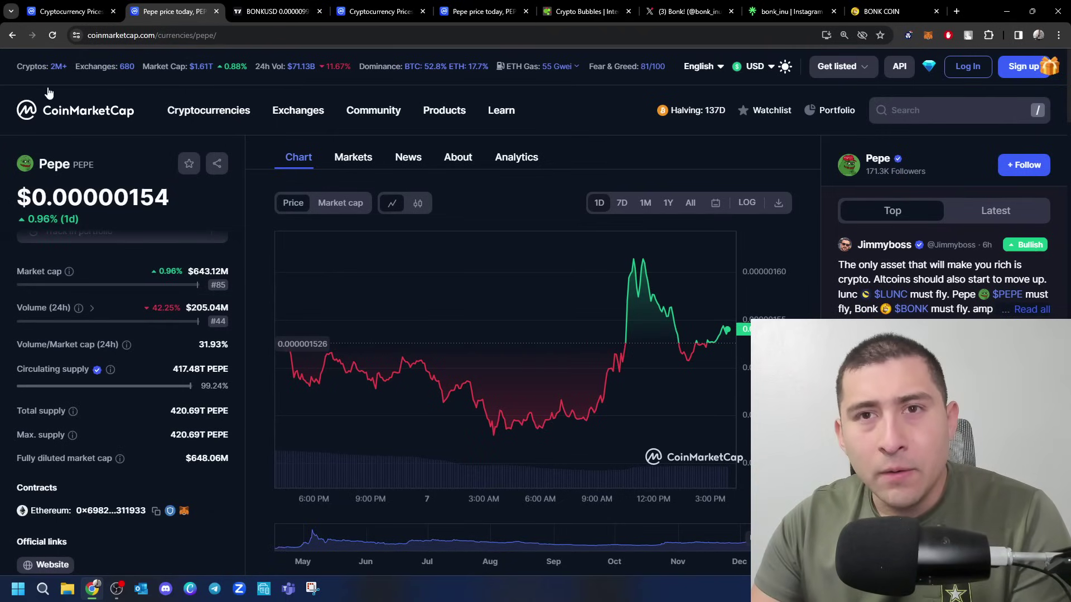
Step: Go back to the Bonk chart, then switch to the first coin price list
left_click(13, 35)
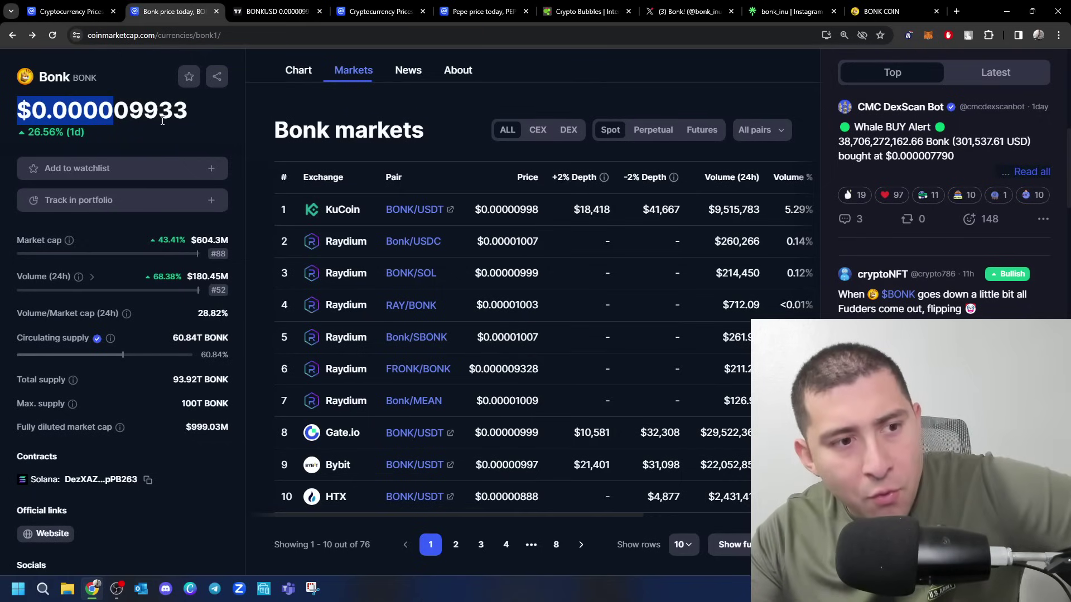
left_click(12, 35)
left_click(71, 11)
scroll(143, 280, "down", 3)
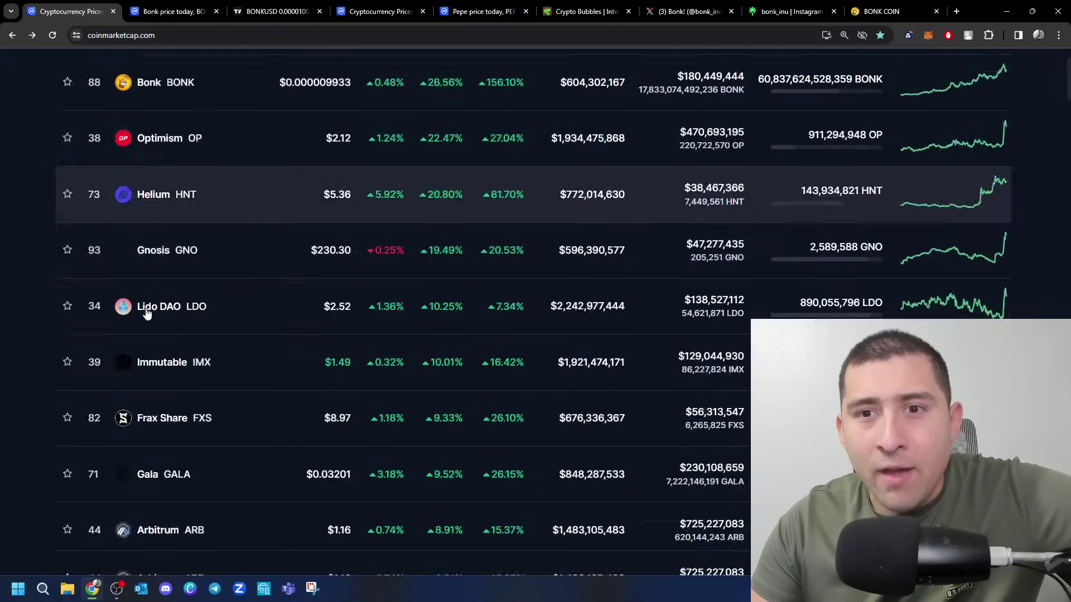
scroll(143, 304, "down", 2)
scroll(225, 166, "up", 5)
scroll(224, 165, "down", 5)
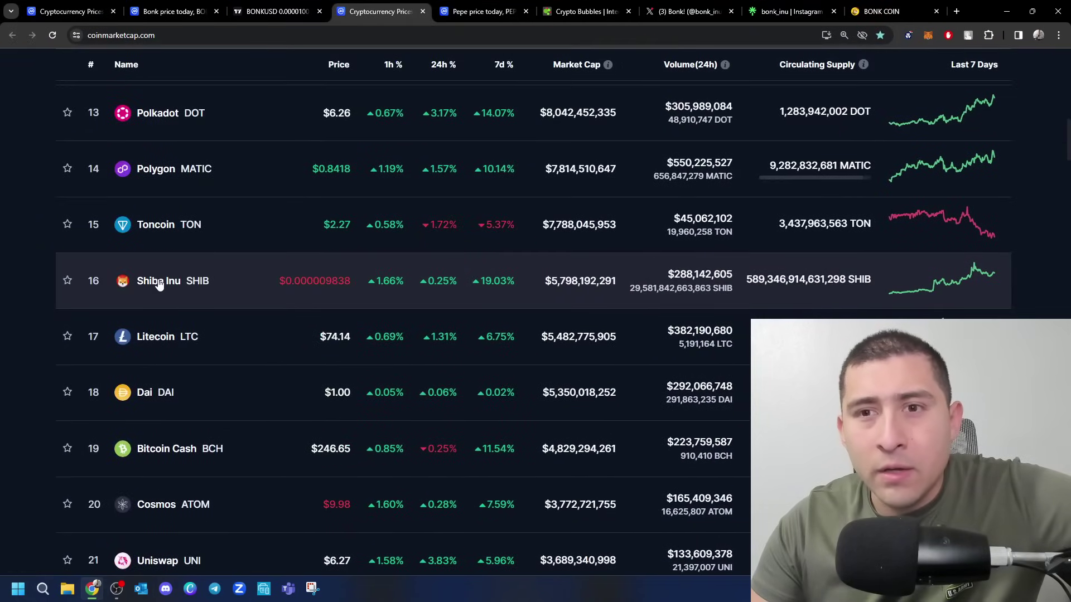
Step: View Shiba Inu's all-time price chart, then return to the gainers list
left_click(158, 281)
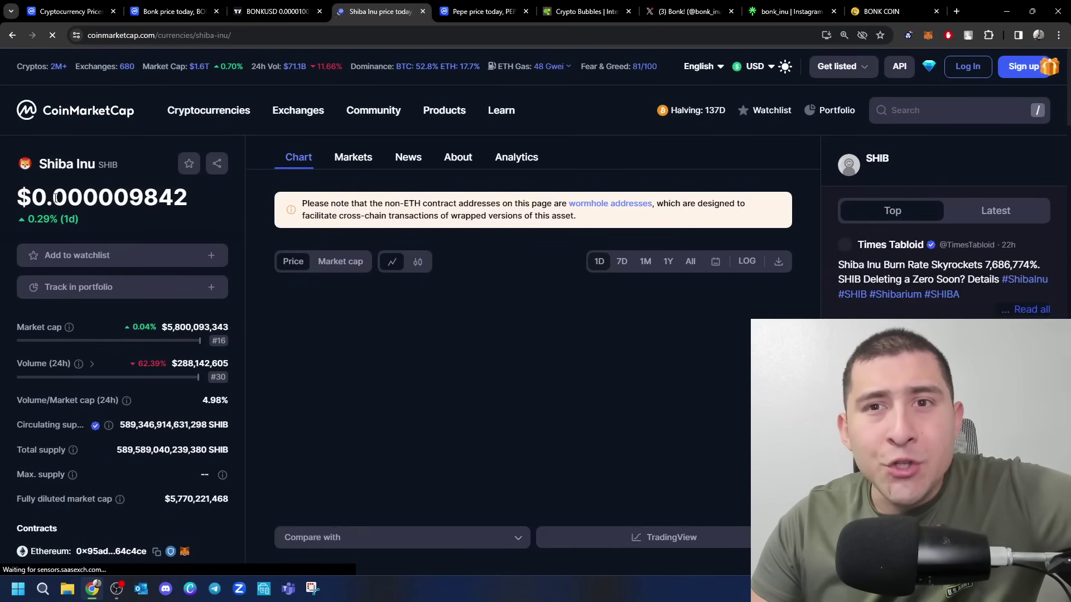
left_click_drag(51, 198, 108, 195)
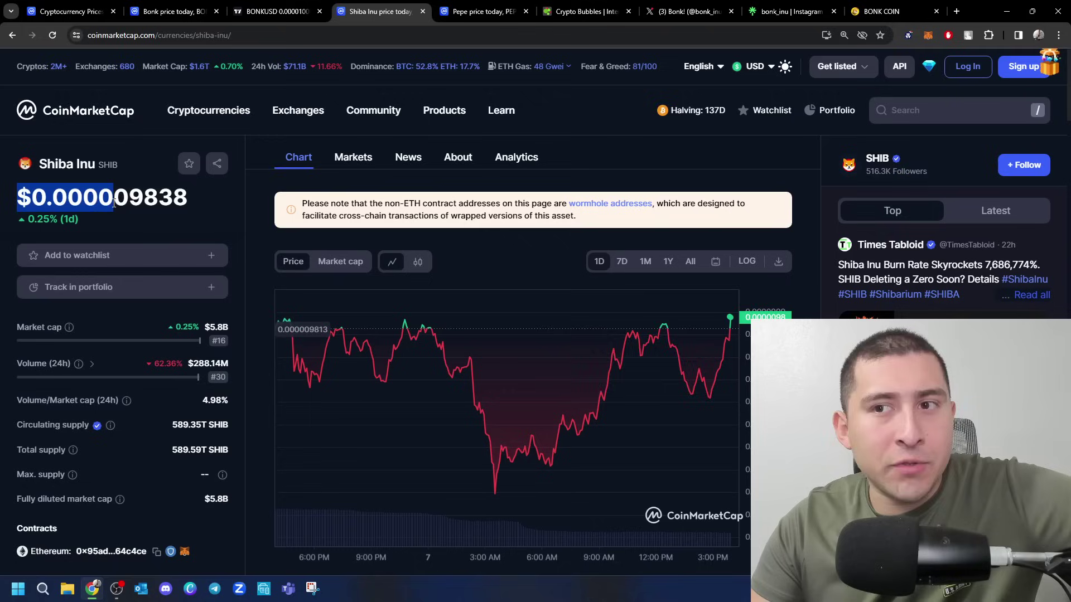
left_click(690, 261)
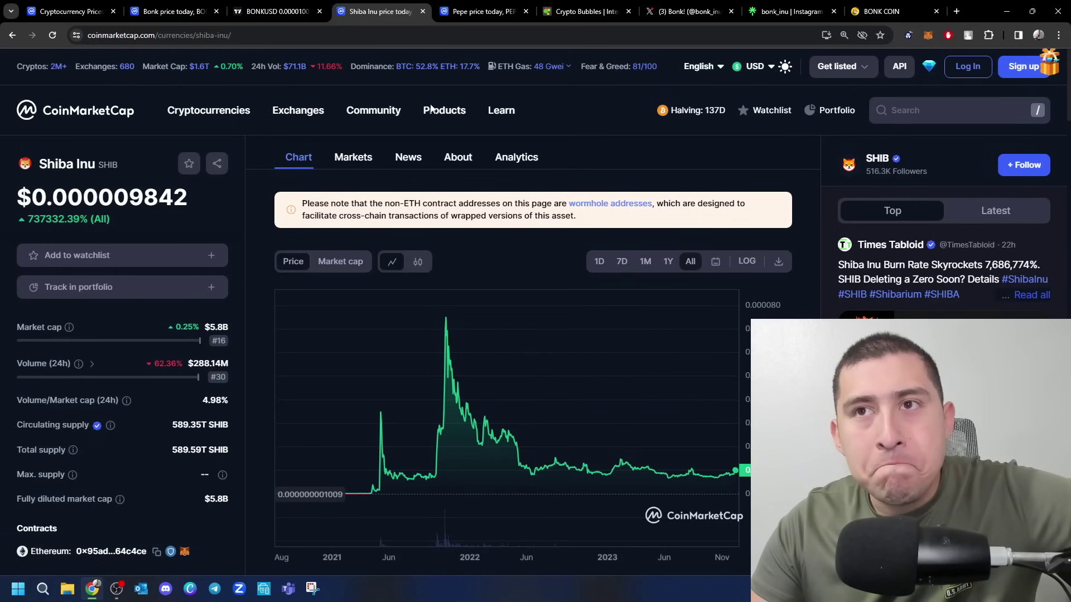
left_click(98, 6)
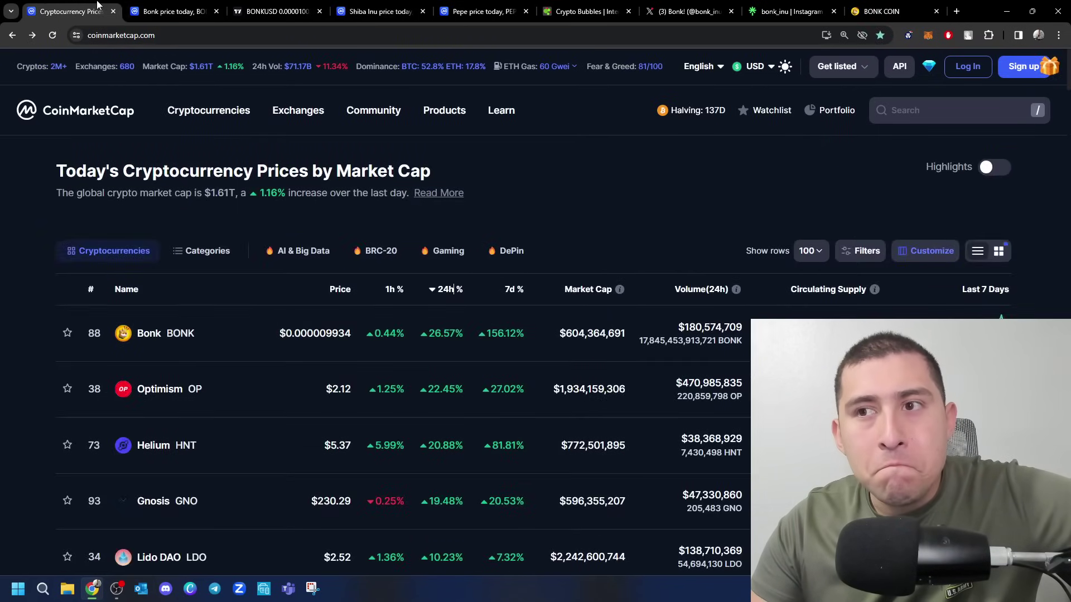
Step: Redraw the BONKUSD measurement from the mid-October low to the December high, about 5,646%
left_click(276, 10)
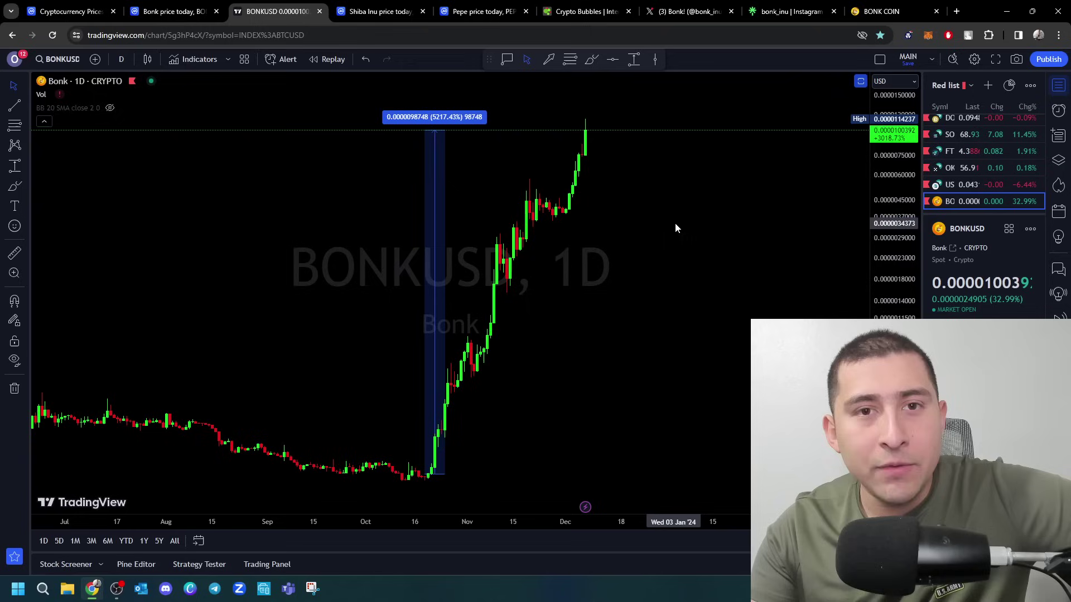
scroll(570, 280, "up", 2)
left_click_drag(571, 280, 607, 281)
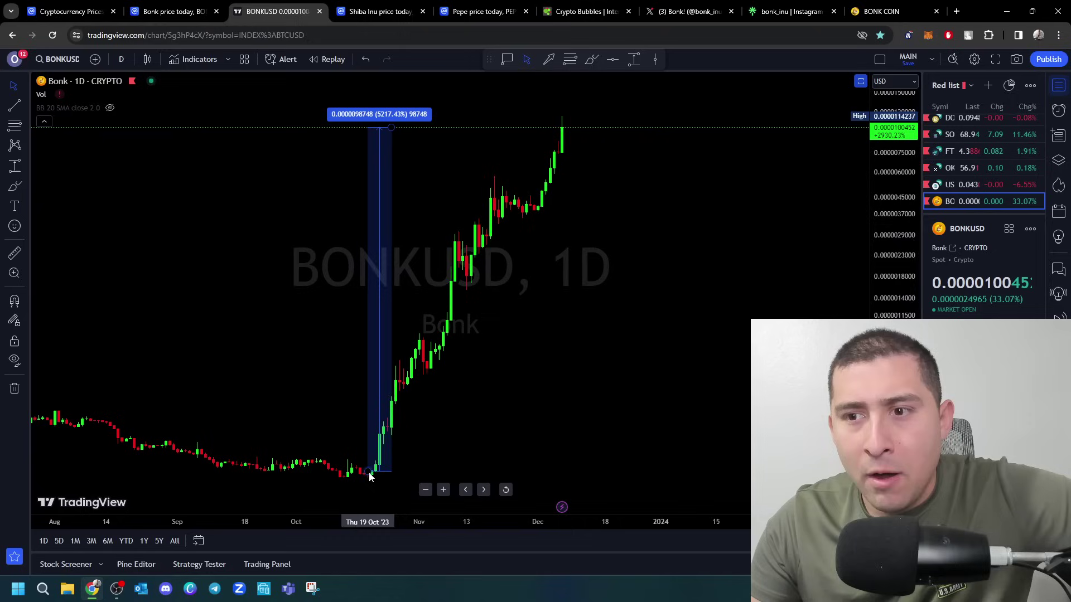
left_click(391, 127, "shift")
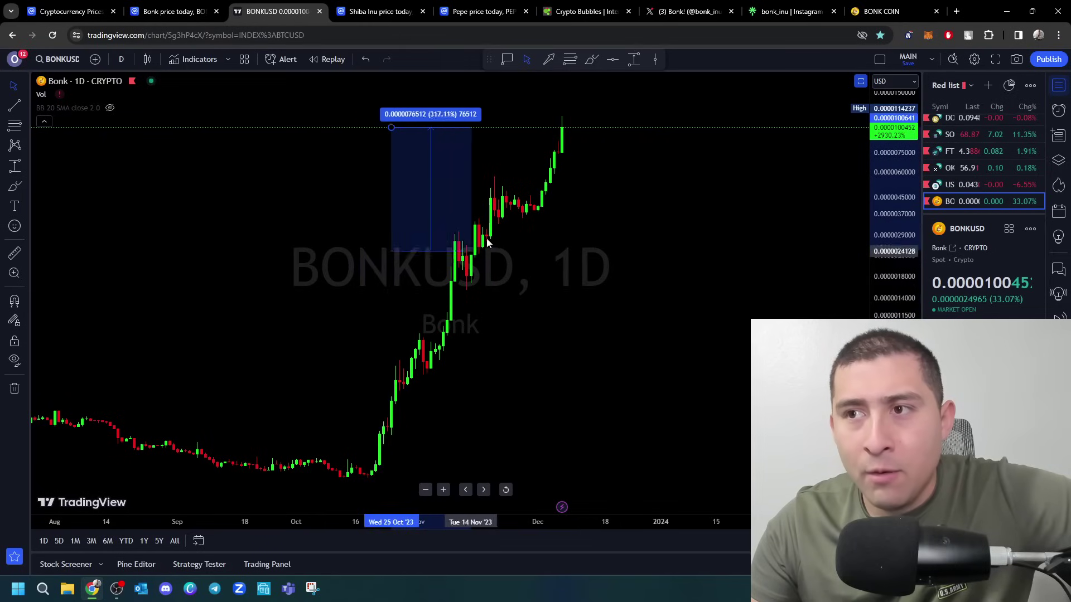
left_click(538, 212)
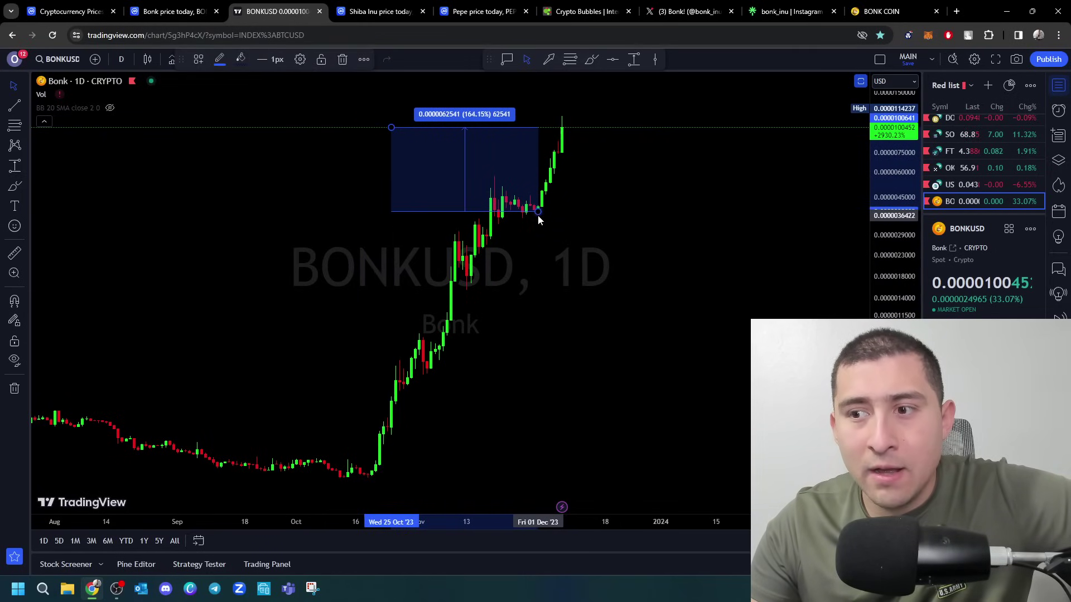
left_click_drag(538, 219, 395, 378)
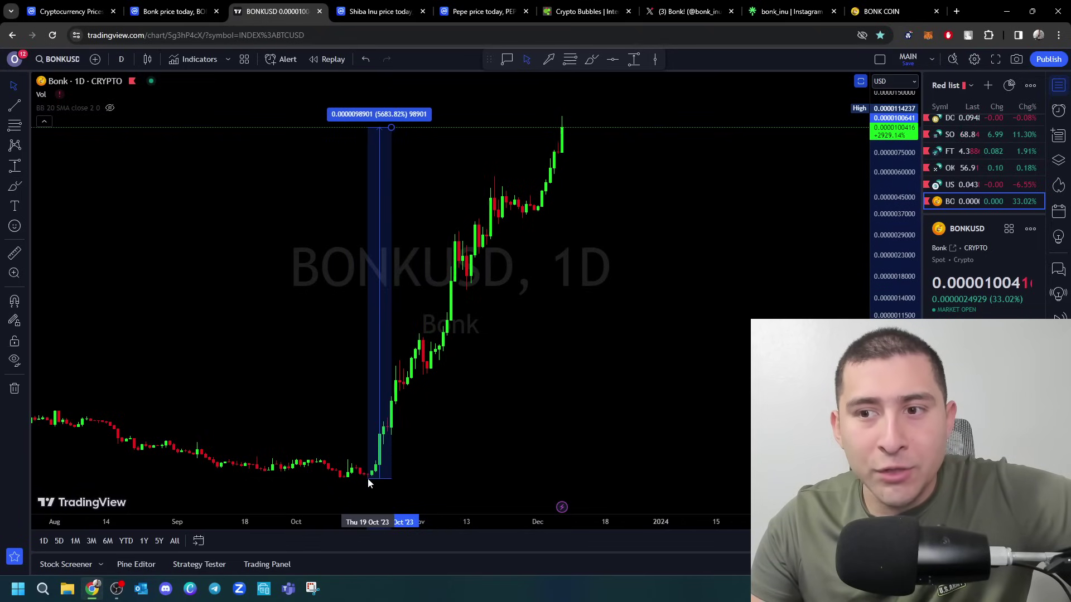
left_click_drag(395, 379, 365, 478)
left_click(474, 440)
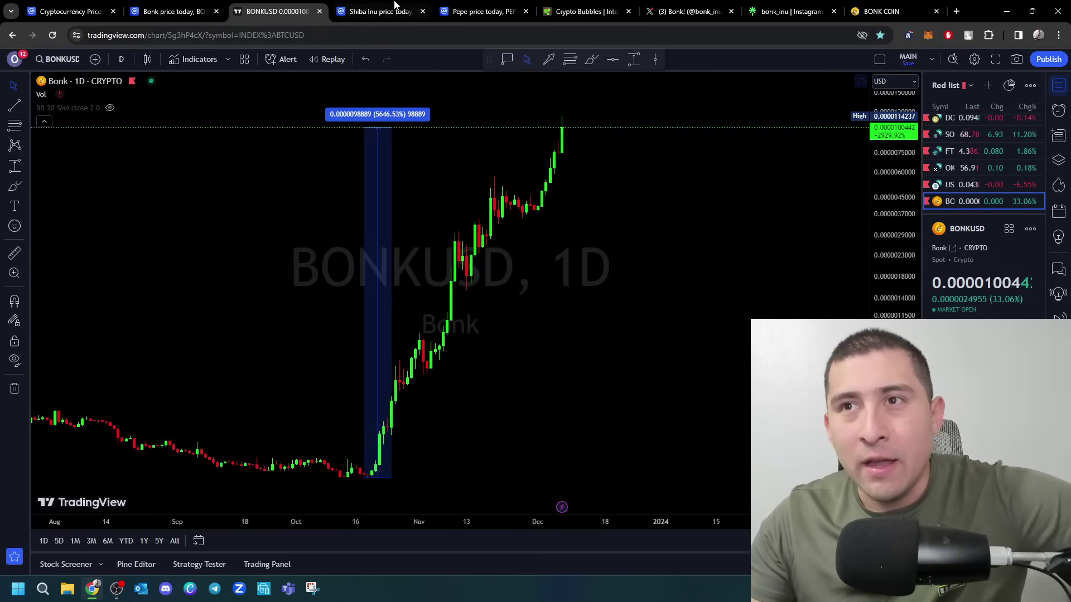
Step: Open Shiba Inu's and Pepe's markets tables, paging Pepe's to page 2 and back
key("ctrl+Tab")
left_click(353, 157)
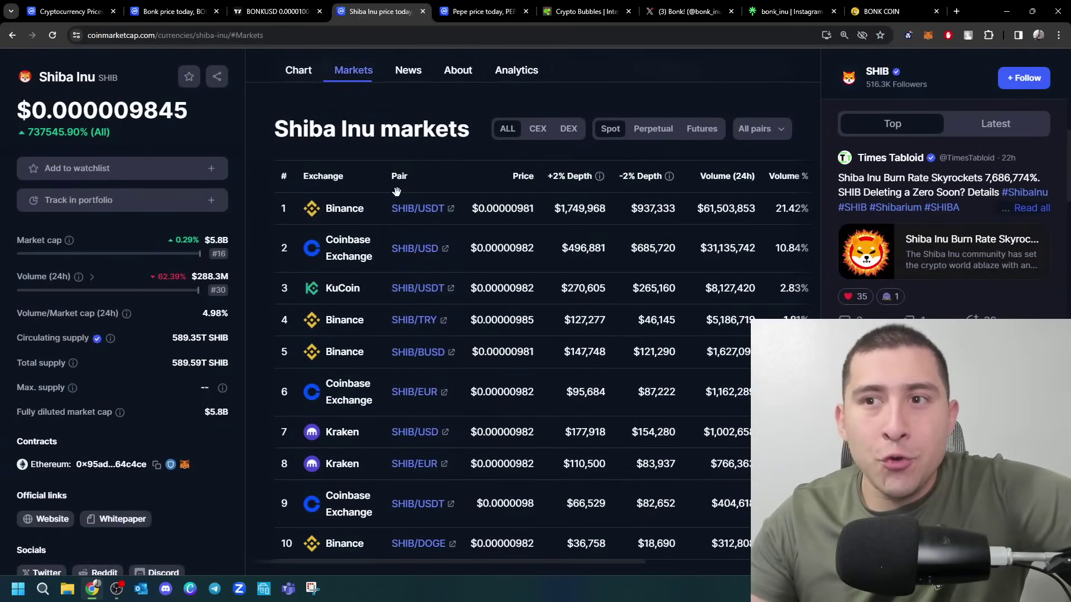
key("ctrl+Tab")
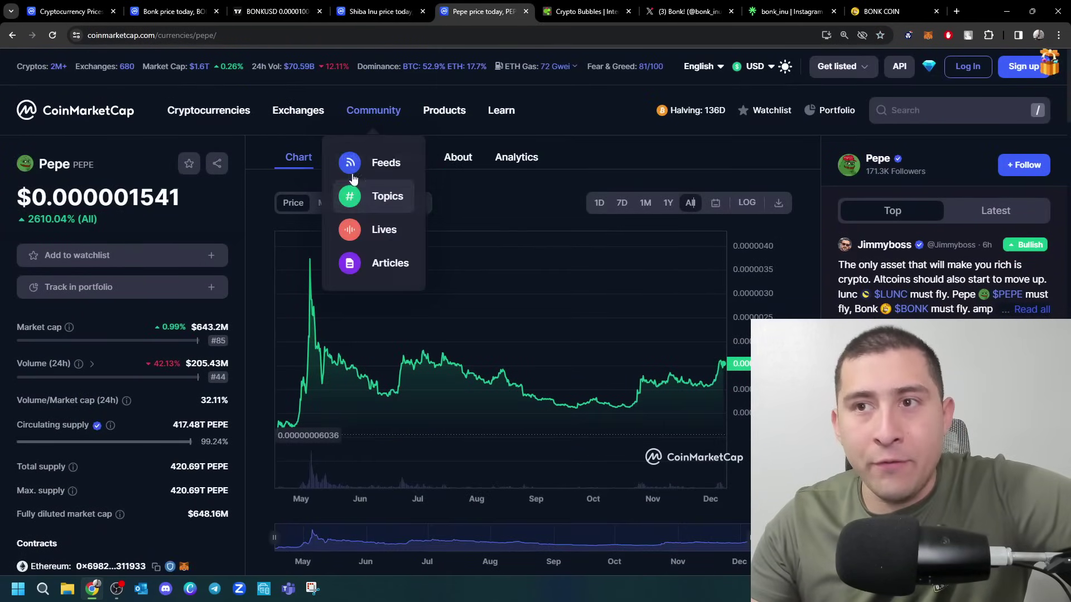
left_click(351, 156)
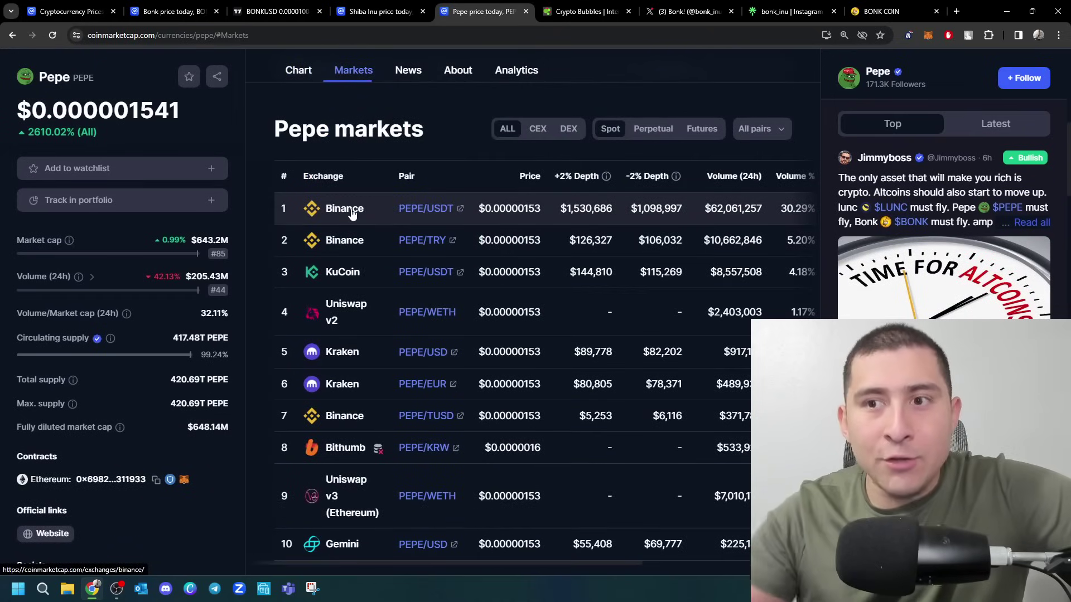
scroll(311, 208, "down", 3)
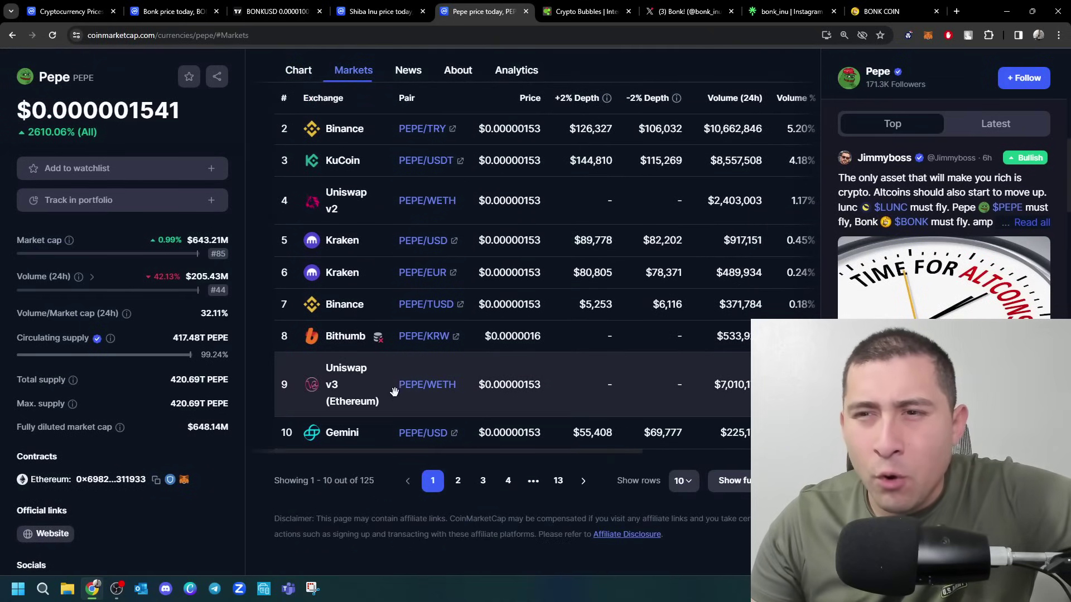
left_click(460, 477)
scroll(466, 474, "up", 2)
scroll(466, 474, "down", 2)
scroll(466, 452, "down", 4)
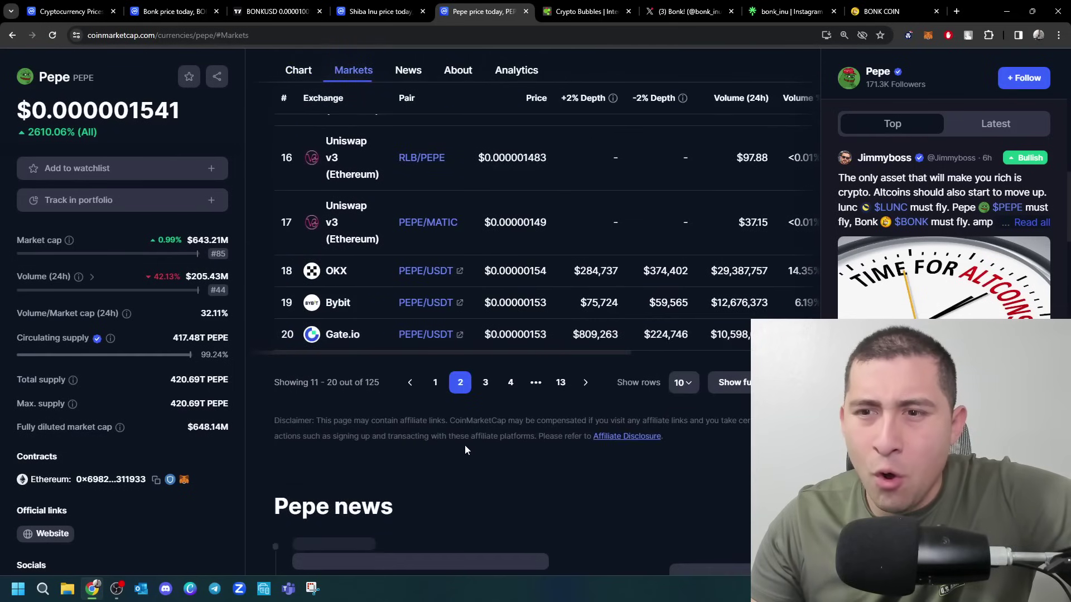
scroll(460, 502, "up", 3)
left_click(436, 549)
scroll(428, 511, "up", 3)
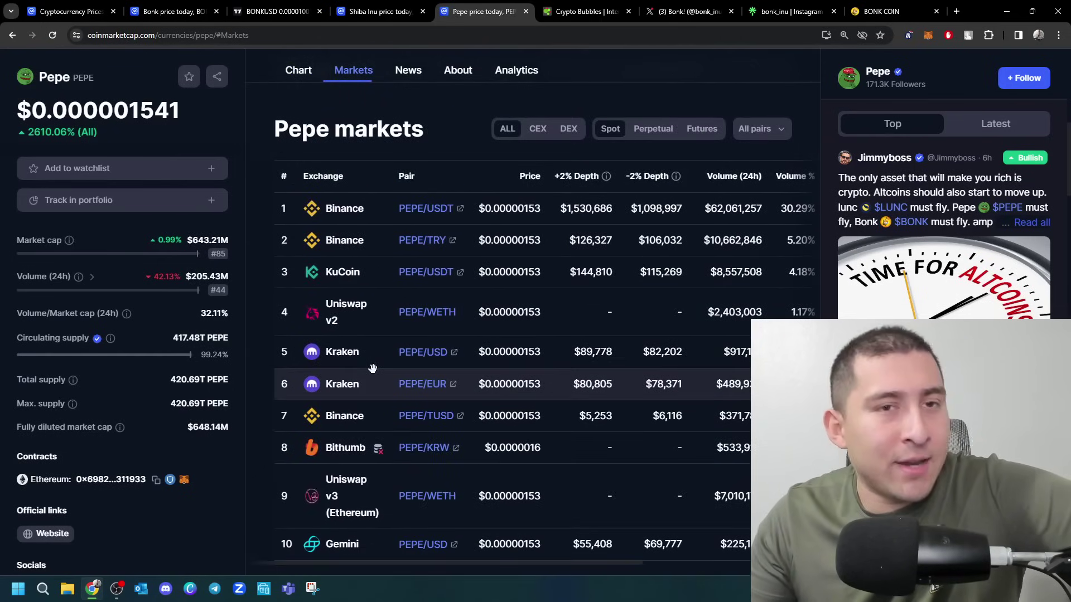
scroll(419, 284, "up", 1)
Step: Page through Bonk's markets table, pages 2 to 4, then return to page 1
left_click(193, 11)
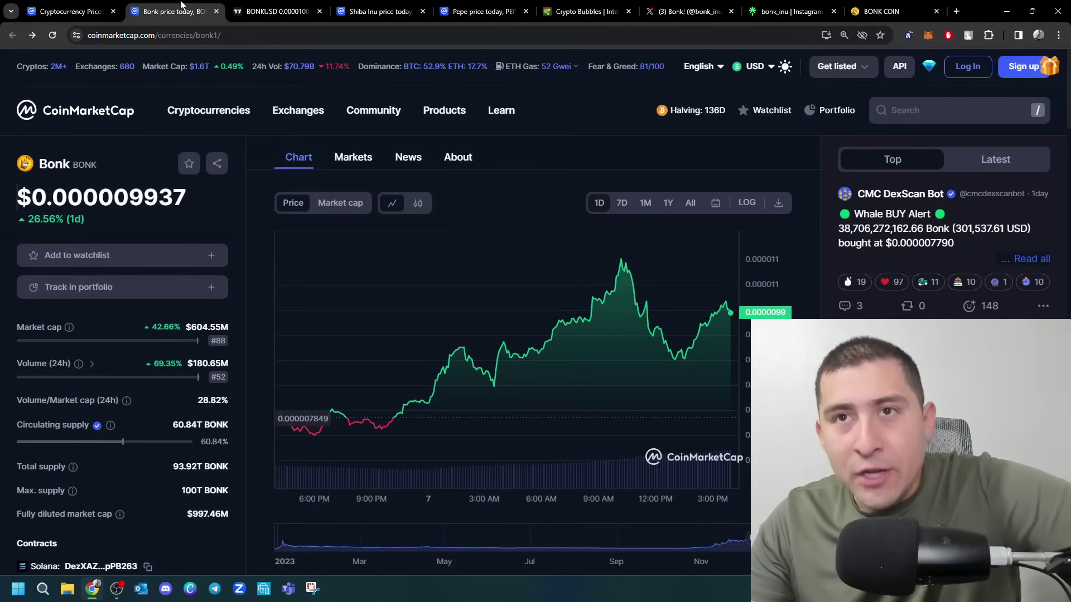
left_click(354, 156)
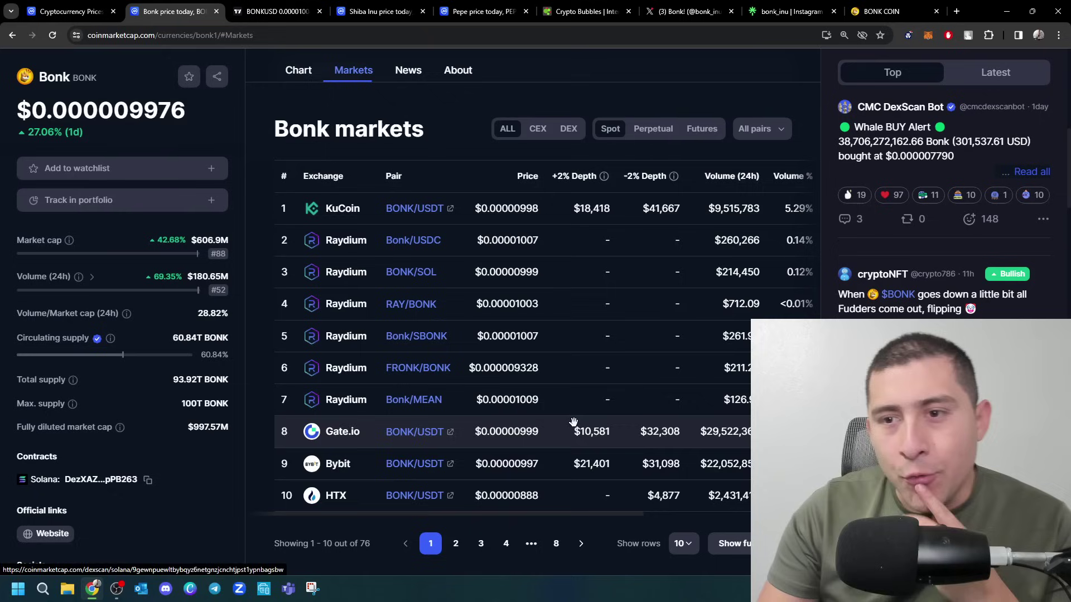
scroll(723, 472, "down", 1)
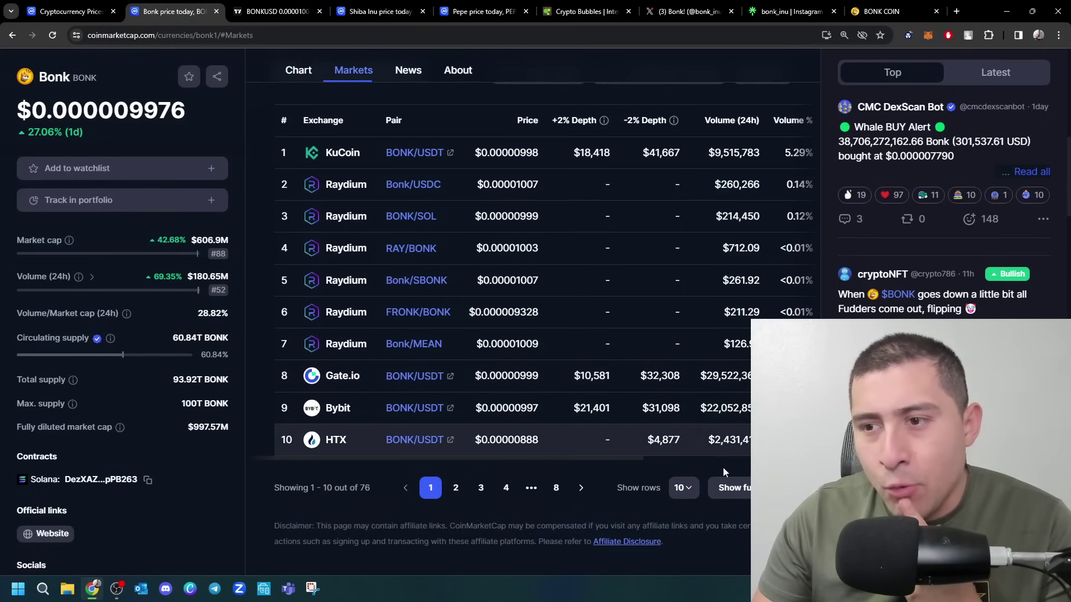
left_click(455, 488)
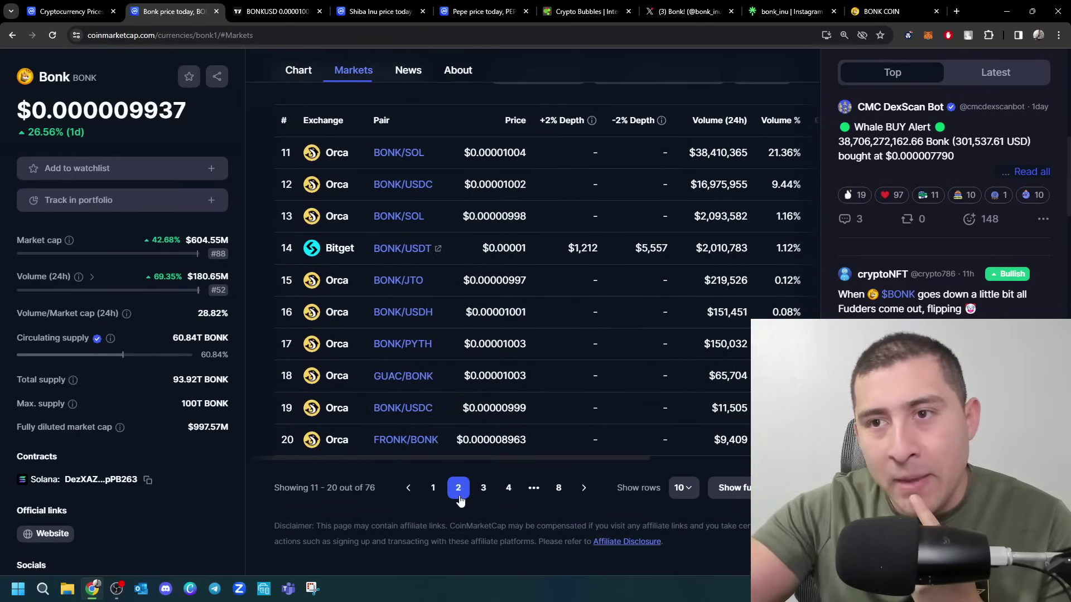
left_click(483, 490)
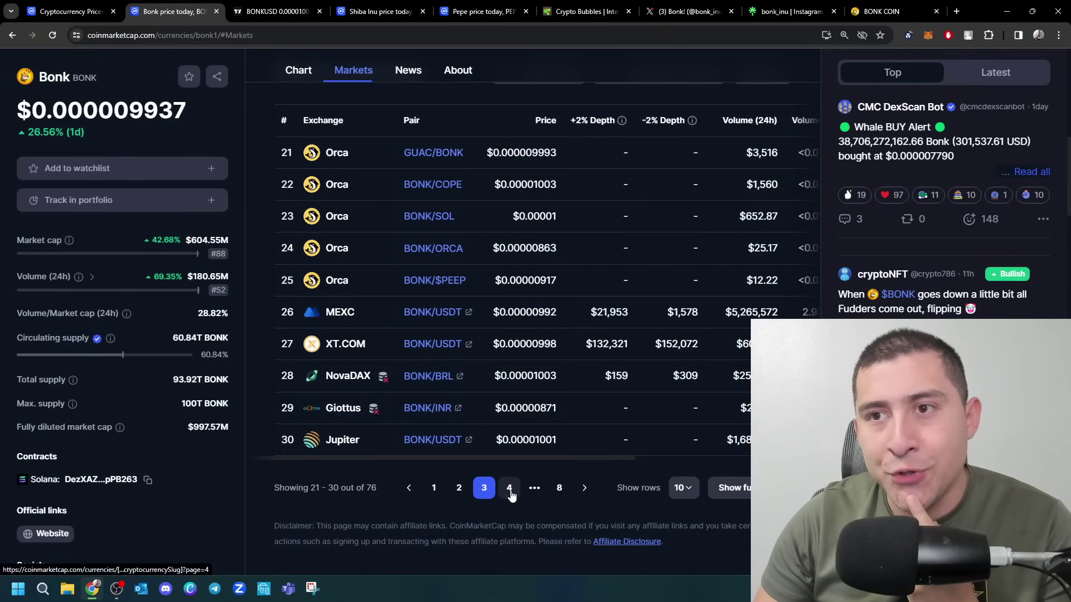
left_click(510, 488)
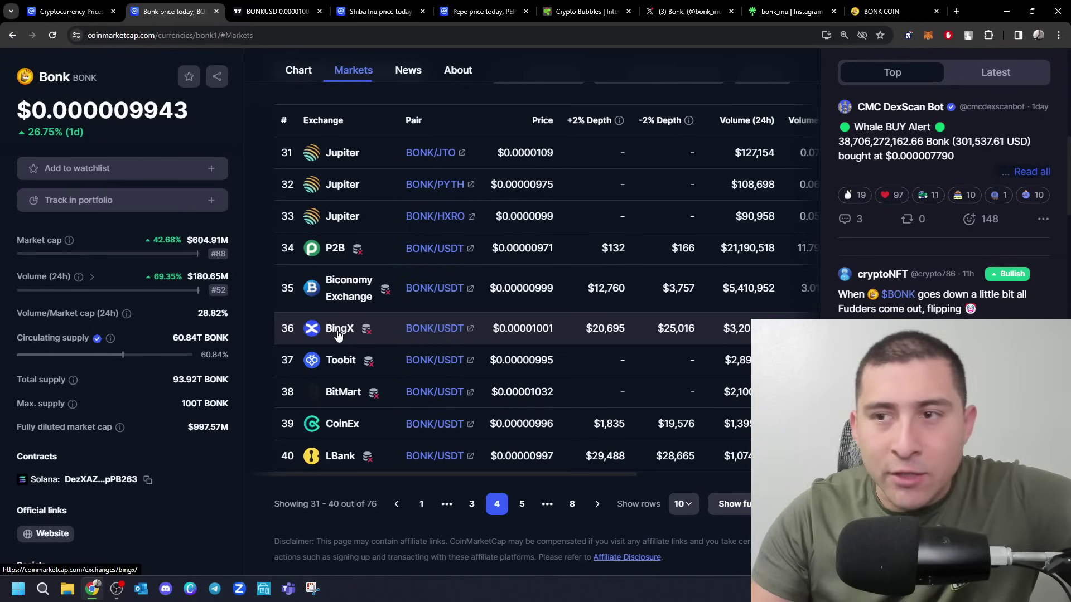
left_click(420, 504)
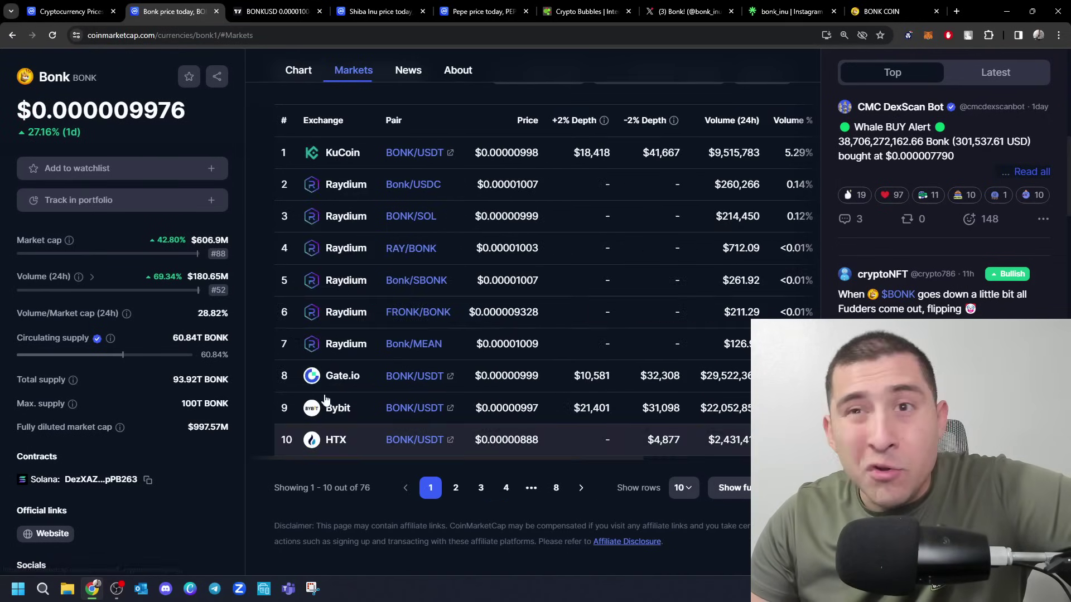
scroll(299, 453, "up", 2)
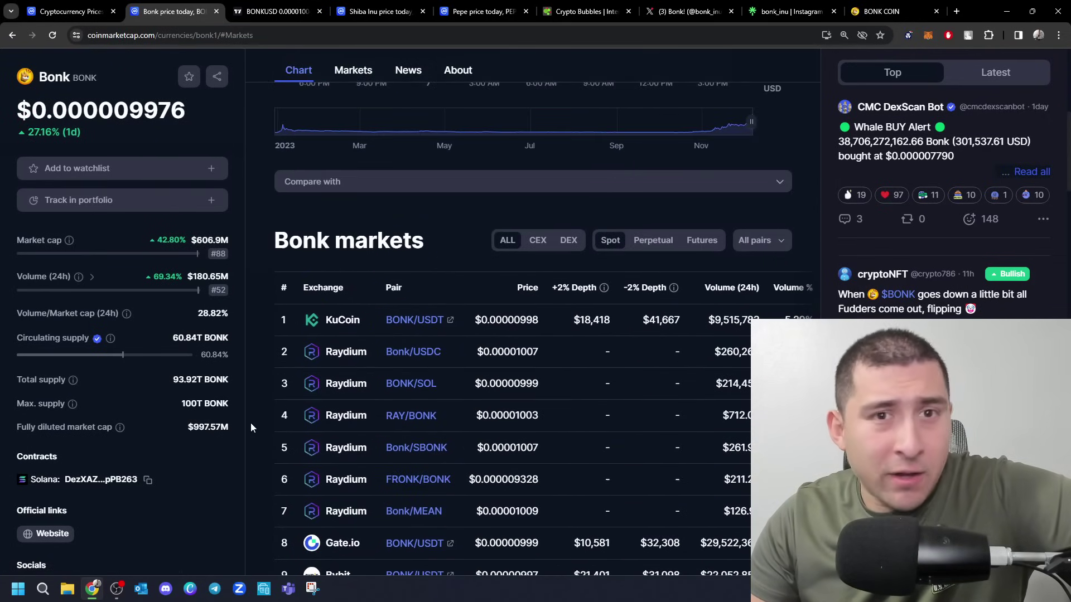
scroll(250, 421, "up", 3)
scroll(243, 410, "up", 2)
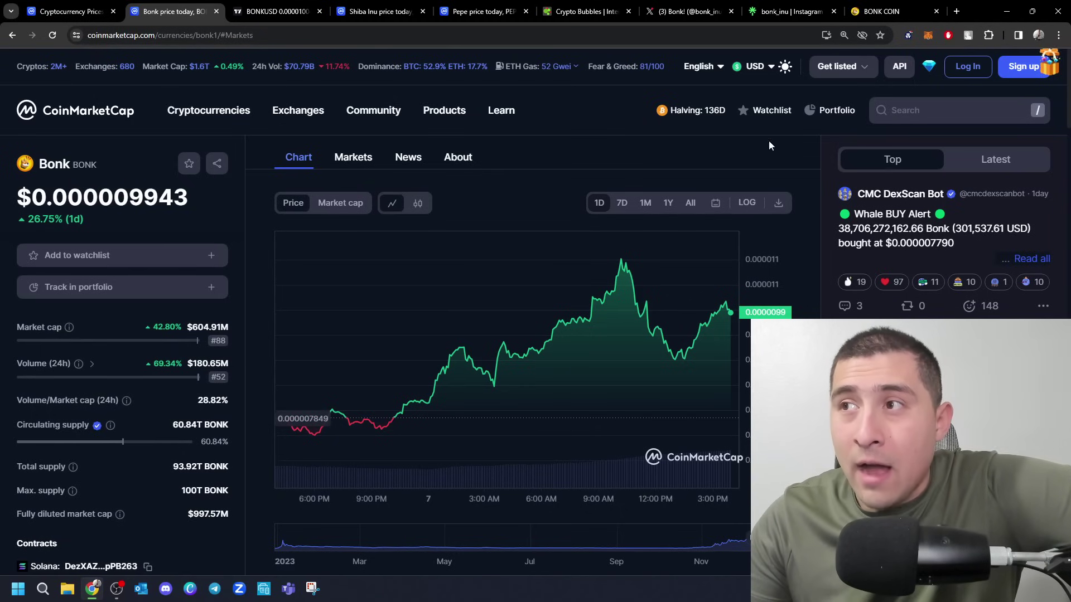
Step: View the BONK coin website's dog-coin intro, then move to the bonk_inu Linktree page
left_click(870, 7)
scroll(606, 310, "up", 4)
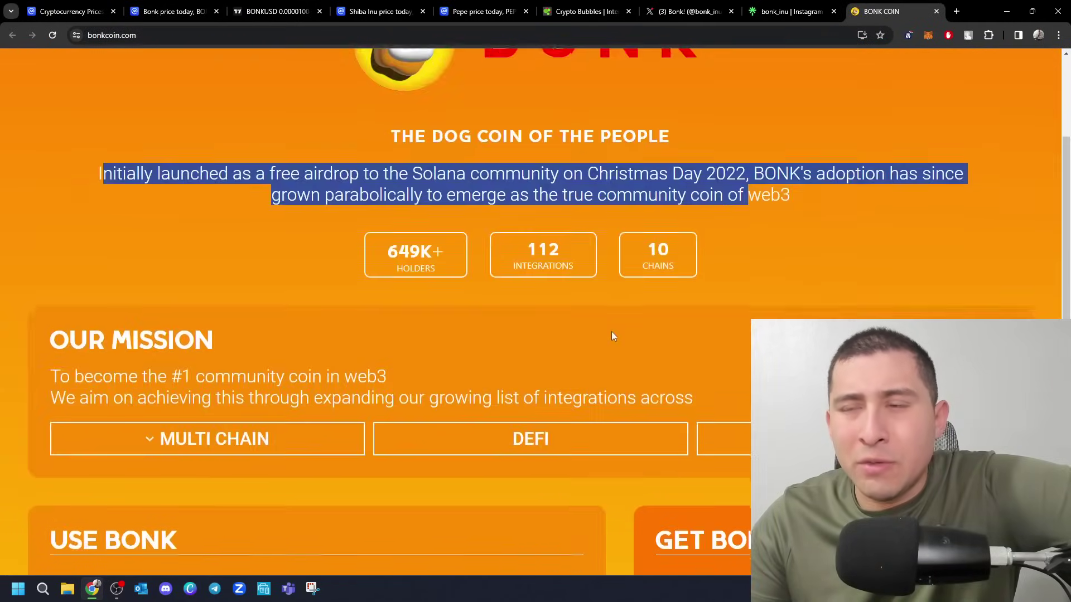
scroll(612, 332, "up", 2)
key("ctrl+shift+Tab")
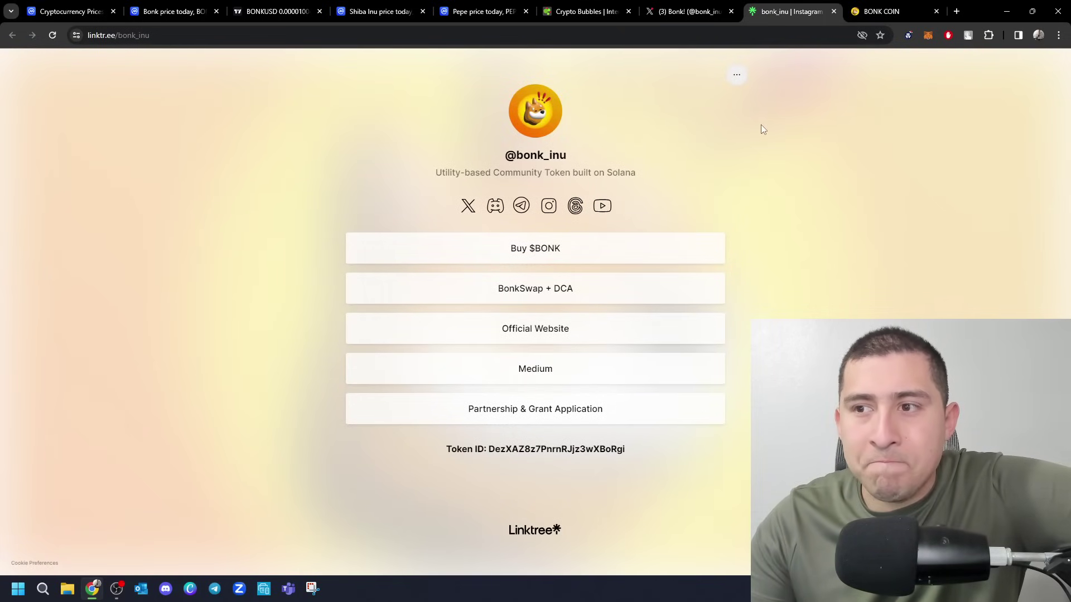
Step: Browse the Bonk! X profile's early-December posts, then go to the Shiba Inu CoinMarketCap page
left_click(686, 9)
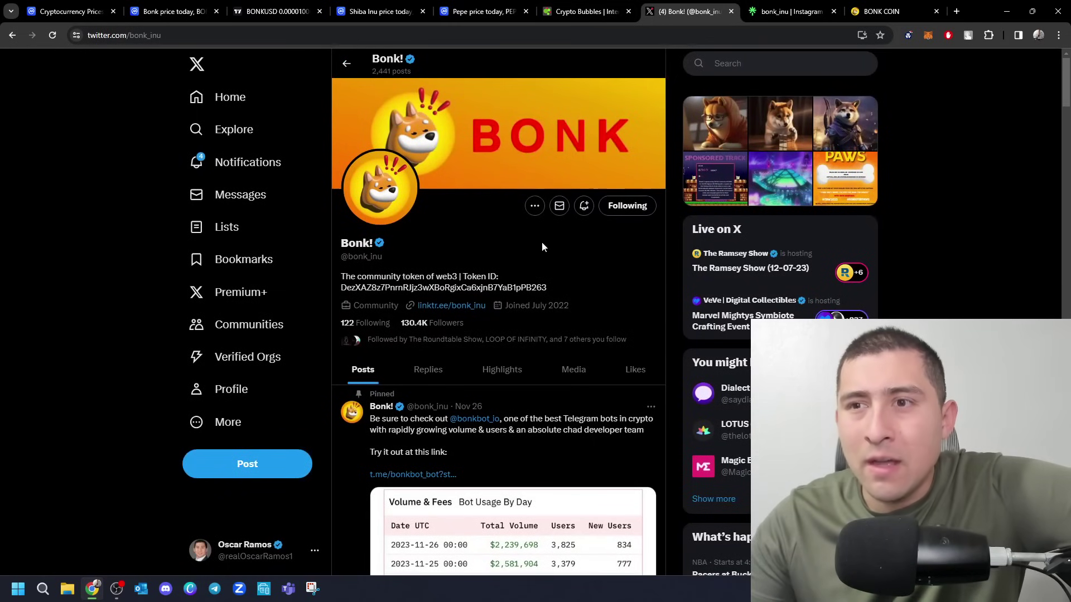
scroll(575, 239, "down", 1)
scroll(658, 307, "down", 3)
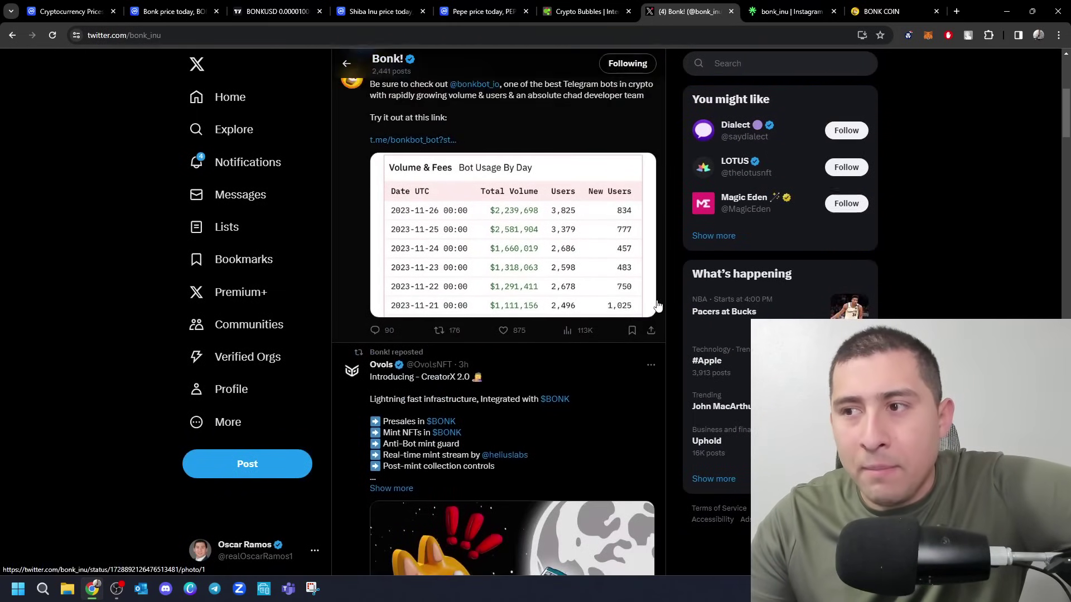
scroll(658, 307, "down", 2)
scroll(651, 362, "down", 5)
scroll(655, 359, "up", 1)
scroll(657, 360, "up", 4)
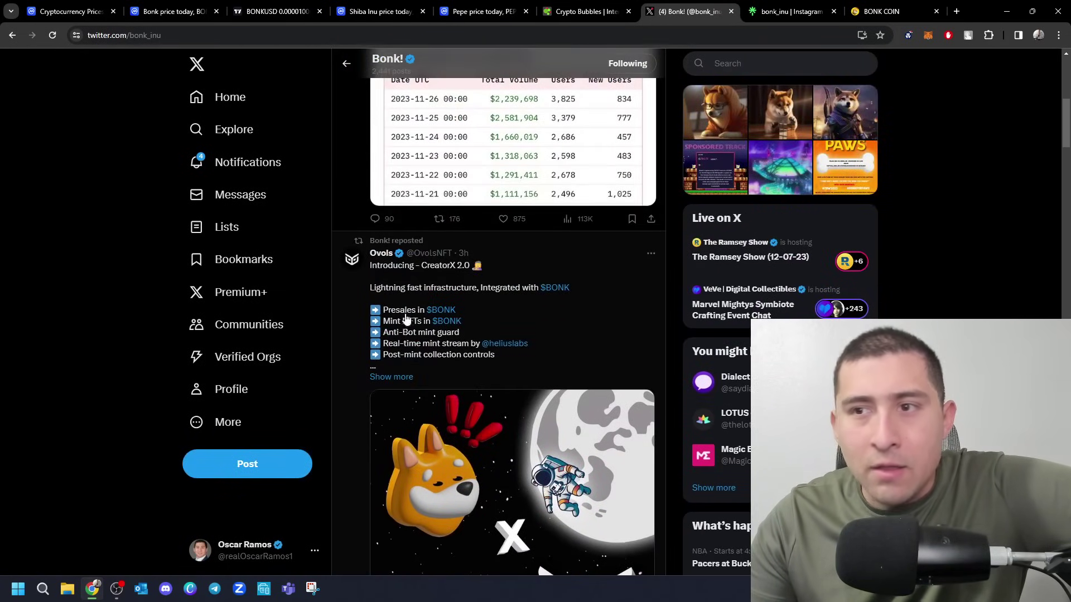
scroll(499, 335, "down", 4)
scroll(511, 335, "down", 2)
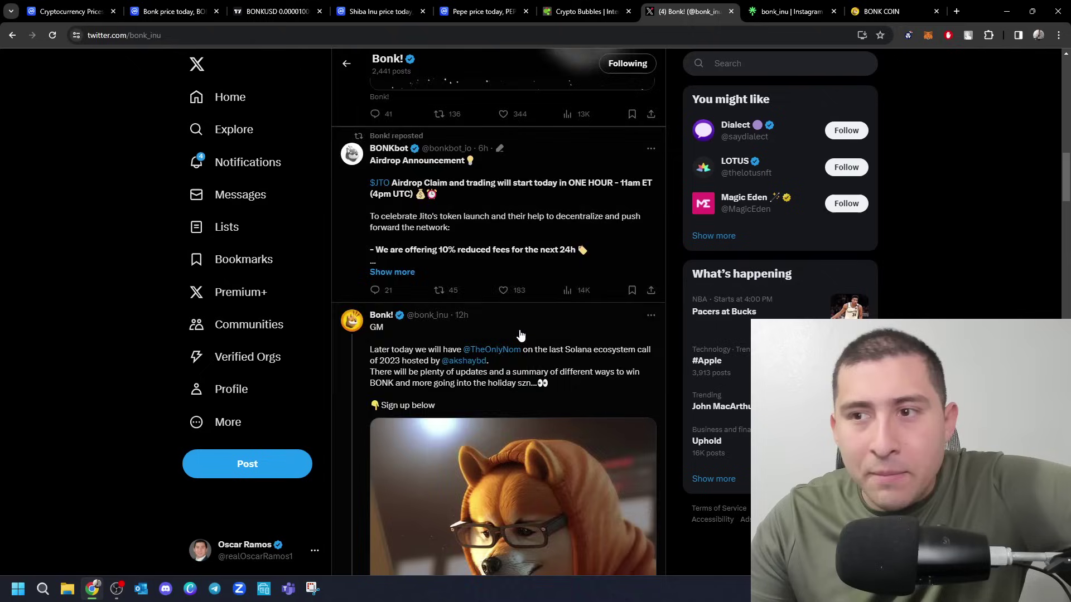
scroll(514, 335, "down", 3)
scroll(519, 337, "down", 4)
scroll(520, 336, "down", 2)
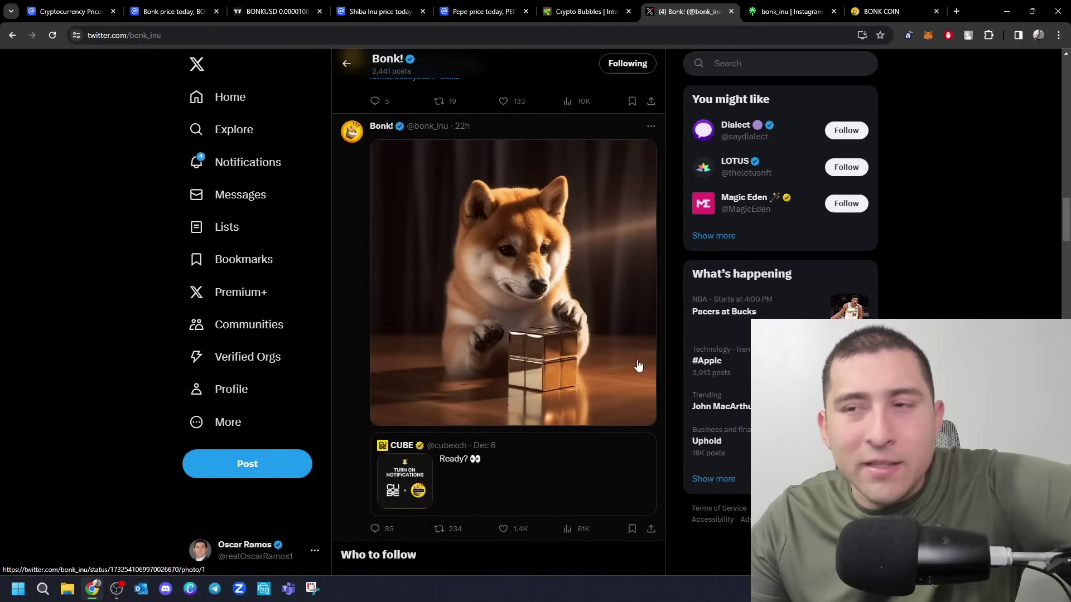
scroll(638, 366, "down", 8)
scroll(641, 358, "down", 2)
scroll(623, 359, "down", 5)
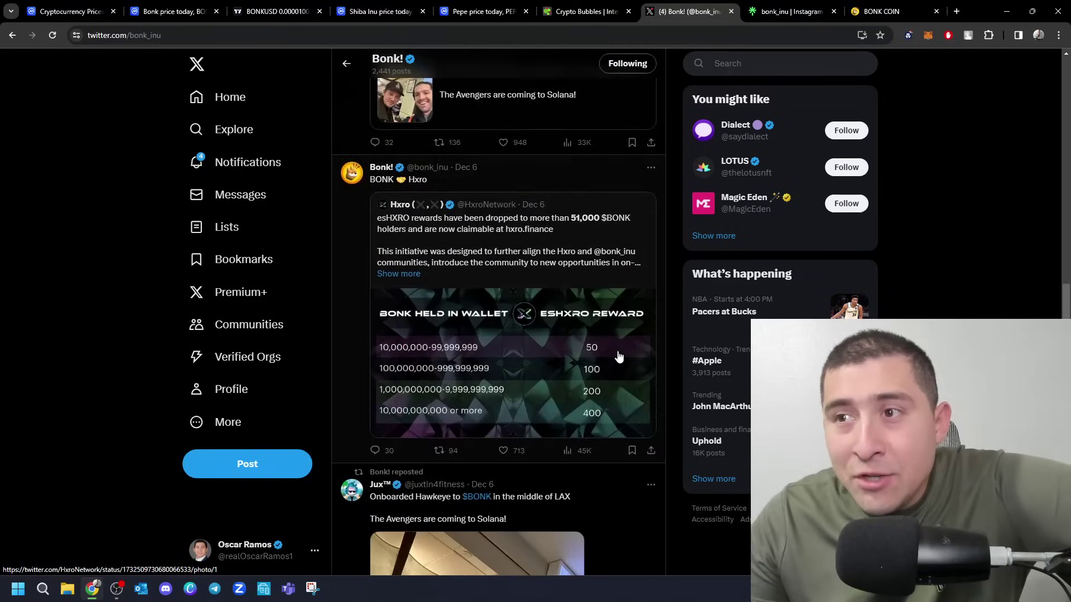
scroll(623, 358, "down", 3)
scroll(623, 358, "down", 3)
scroll(623, 358, "down", 4)
scroll(623, 358, "down", 4)
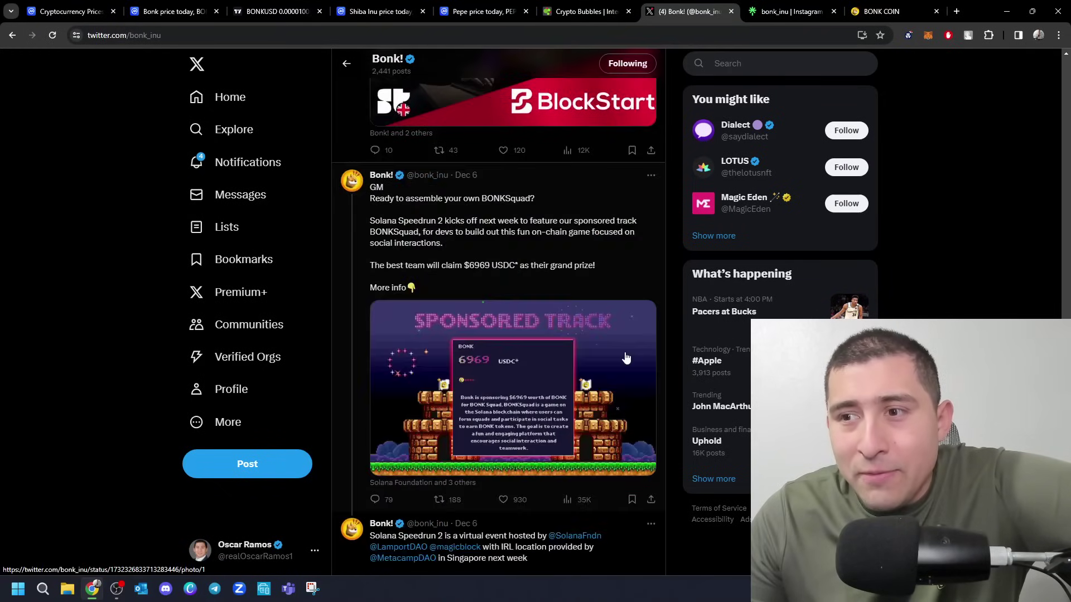
scroll(586, 334, "down", 5)
scroll(502, 276, "down", 5)
scroll(385, 228, "down", 3)
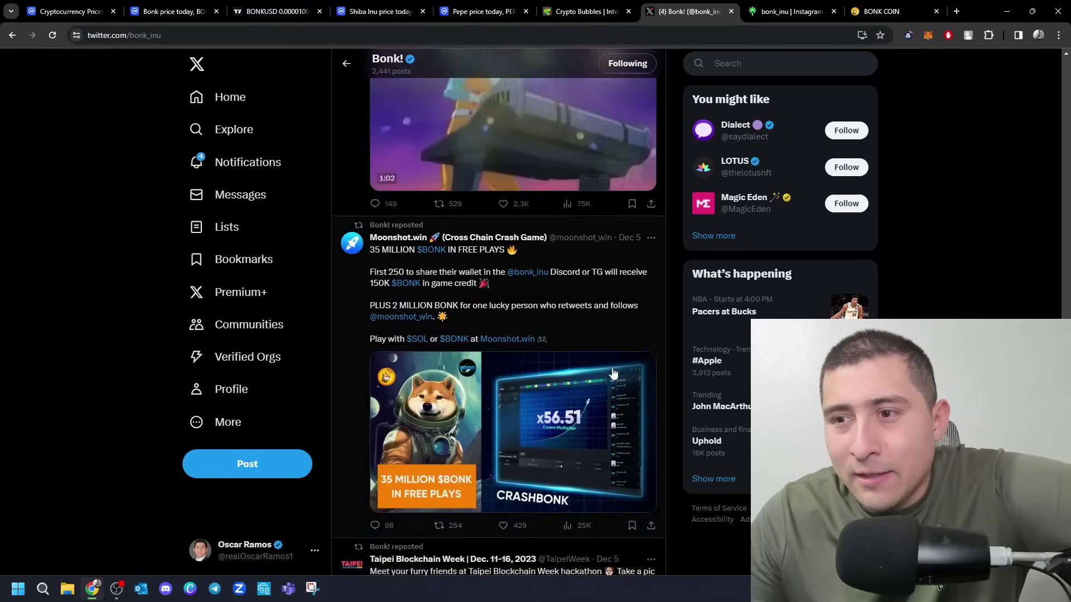
scroll(627, 385, "down", 3)
scroll(626, 388, "down", 3)
scroll(626, 388, "down", 4)
scroll(626, 388, "down", 5)
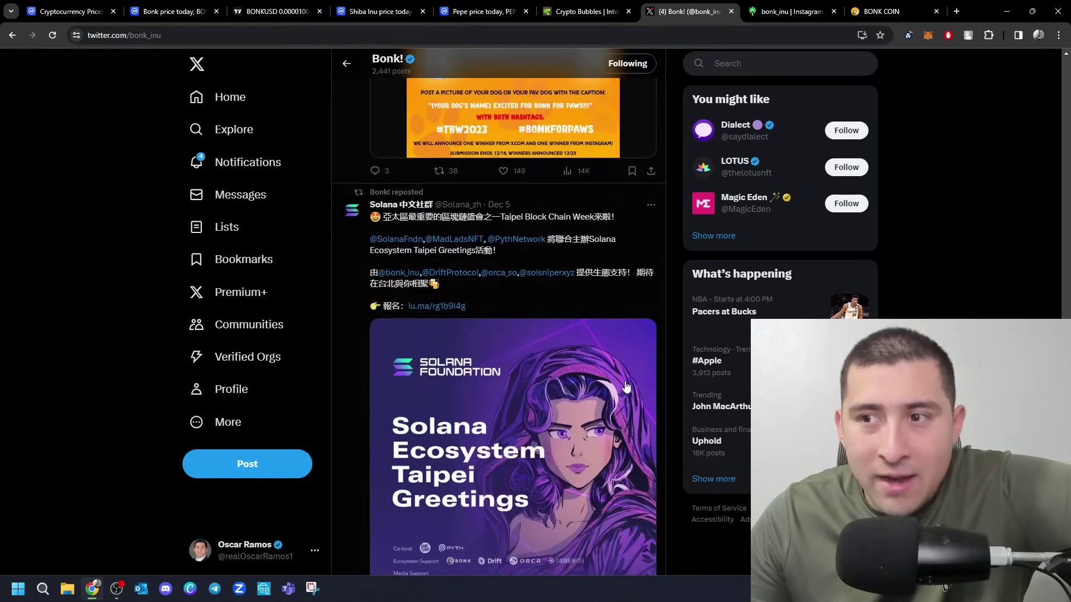
scroll(626, 387, "down", 5)
scroll(626, 388, "down", 4)
scroll(626, 388, "down", 3)
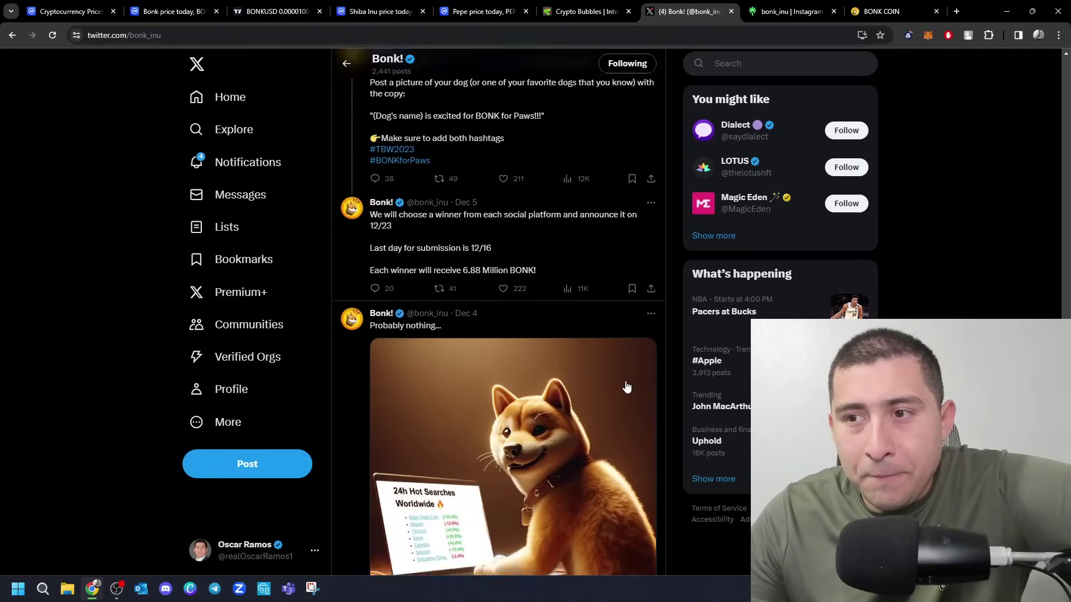
scroll(625, 387, "down", 3)
key("ctrl+4")
scroll(235, 216, "up", 2)
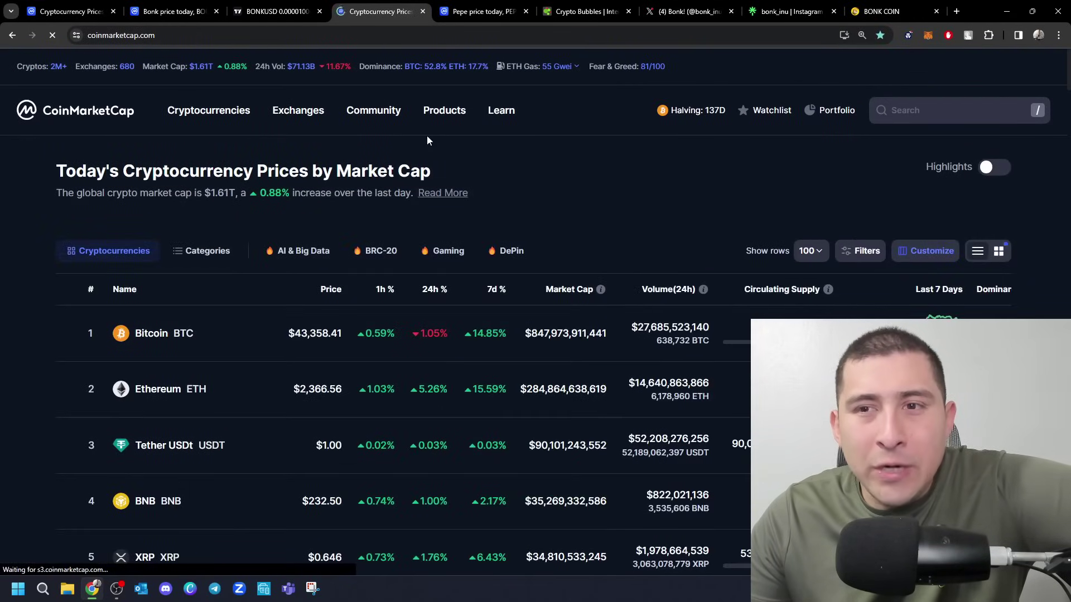
scroll(516, 208, "down", 2)
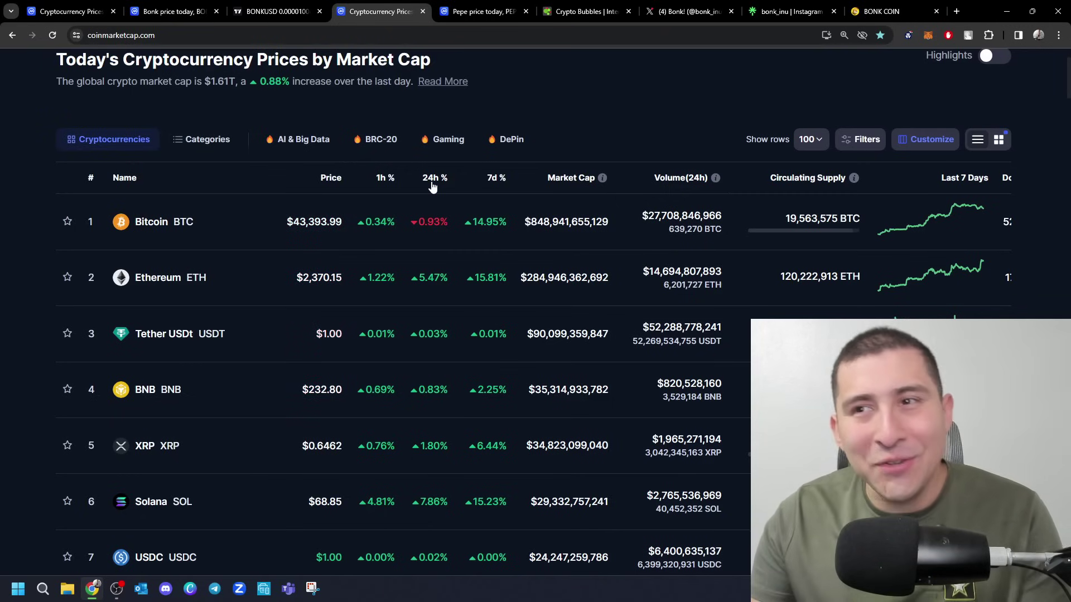
Step: Sort CoinMarketCap by 24h gain so Bonk leads at +27.39%, then show the BONKUSD chart
left_click(433, 179)
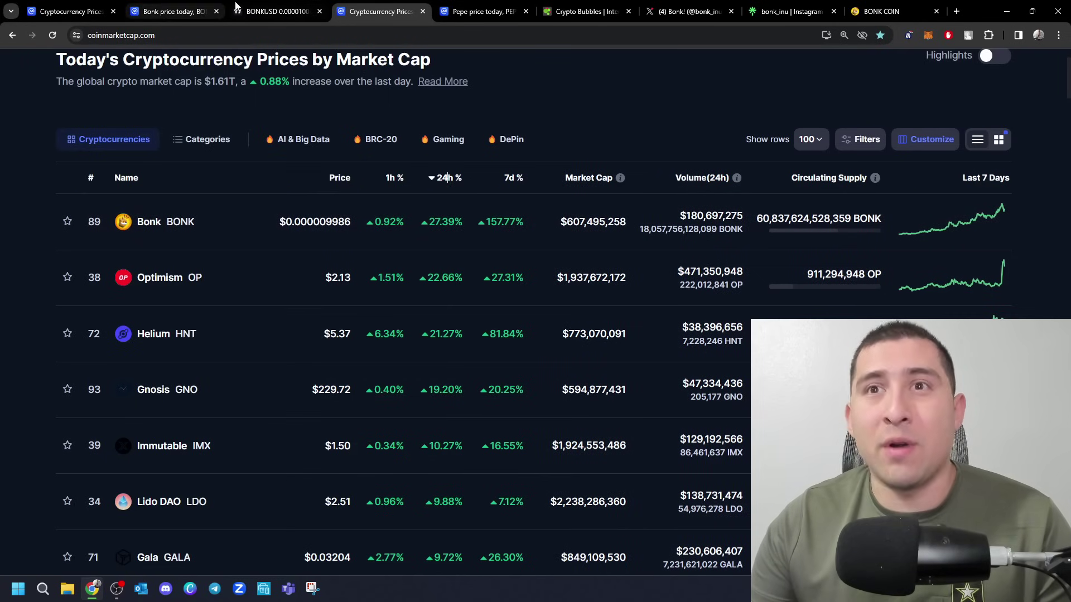
left_click(276, 11)
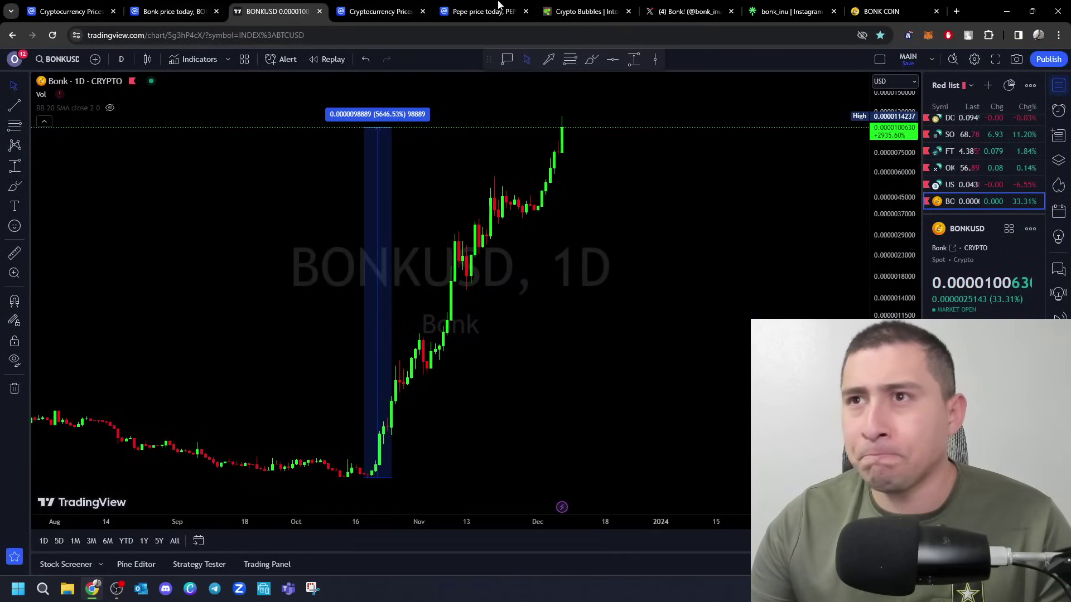
Step: On the Bonk! X page, search for #bonk and browse the Top results
left_click(661, 11)
left_click(786, 60)
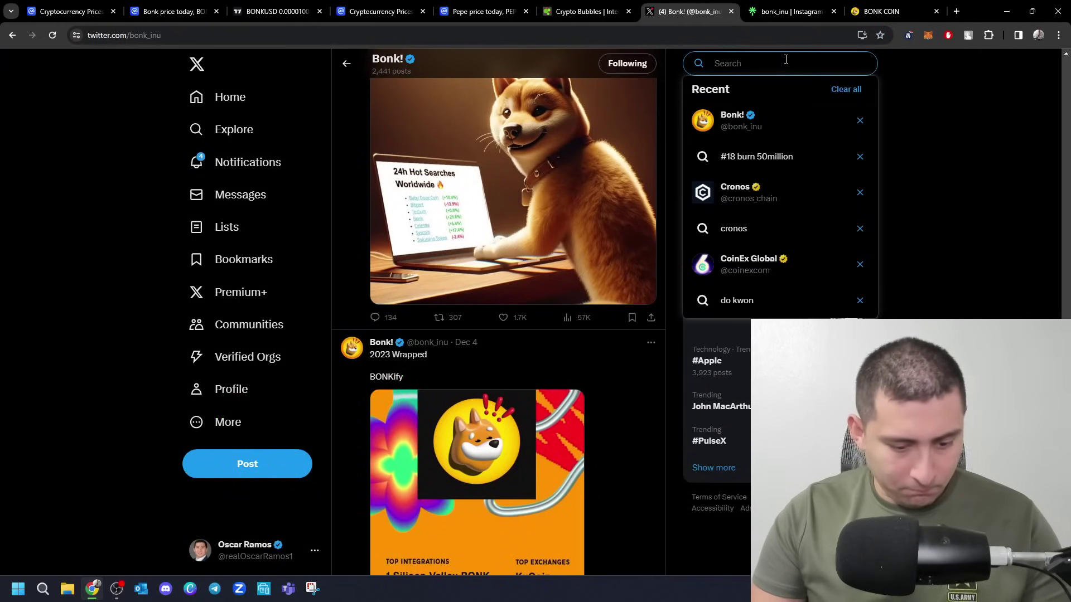
type("#bonk")
key("Return")
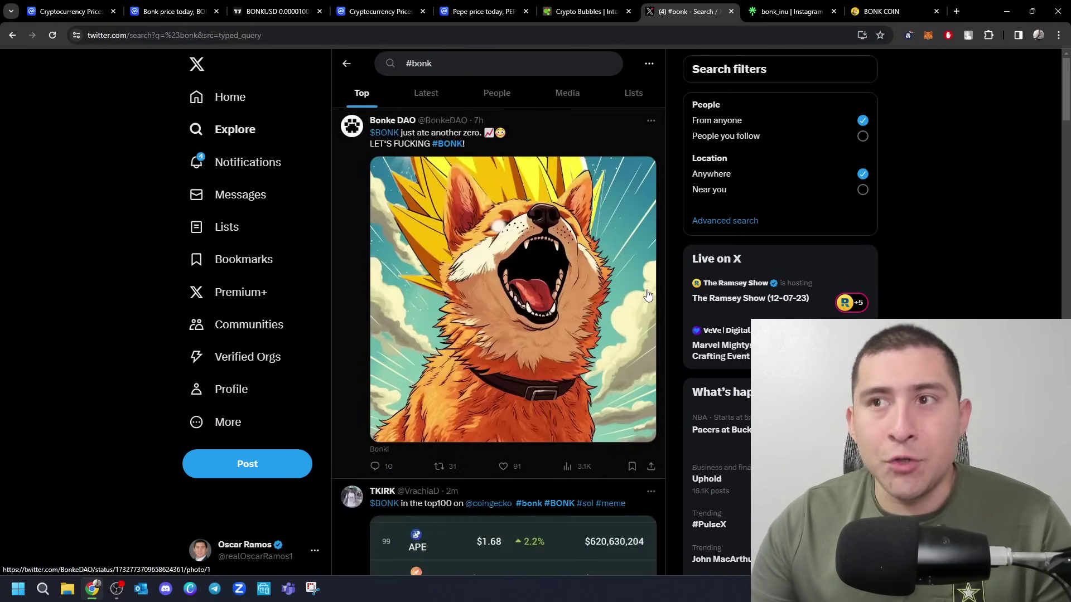
scroll(647, 296, "down", 3)
scroll(647, 296, "down", 2)
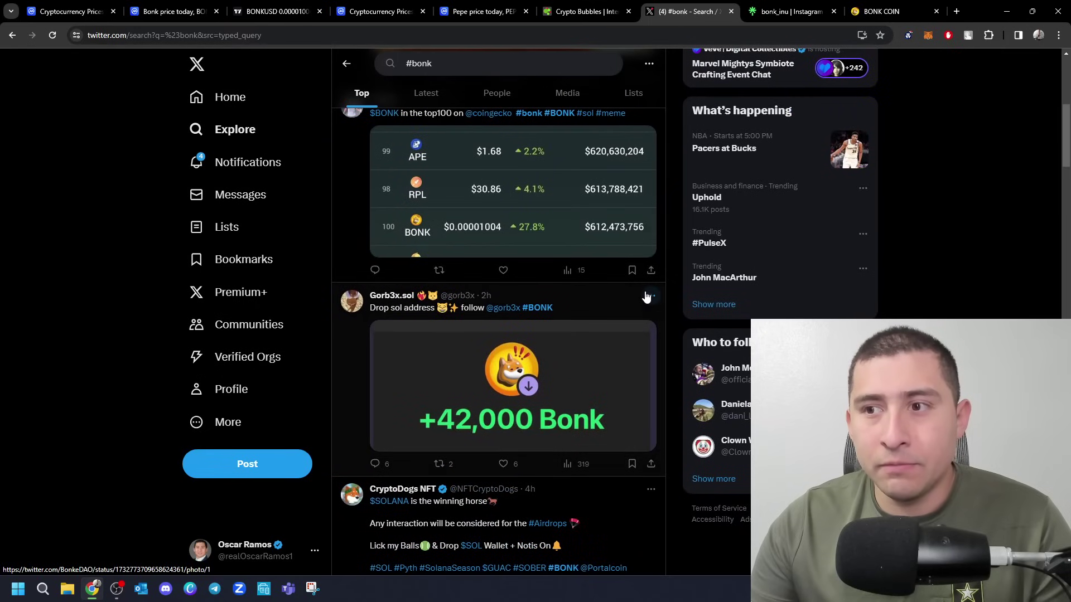
scroll(647, 296, "down", 4)
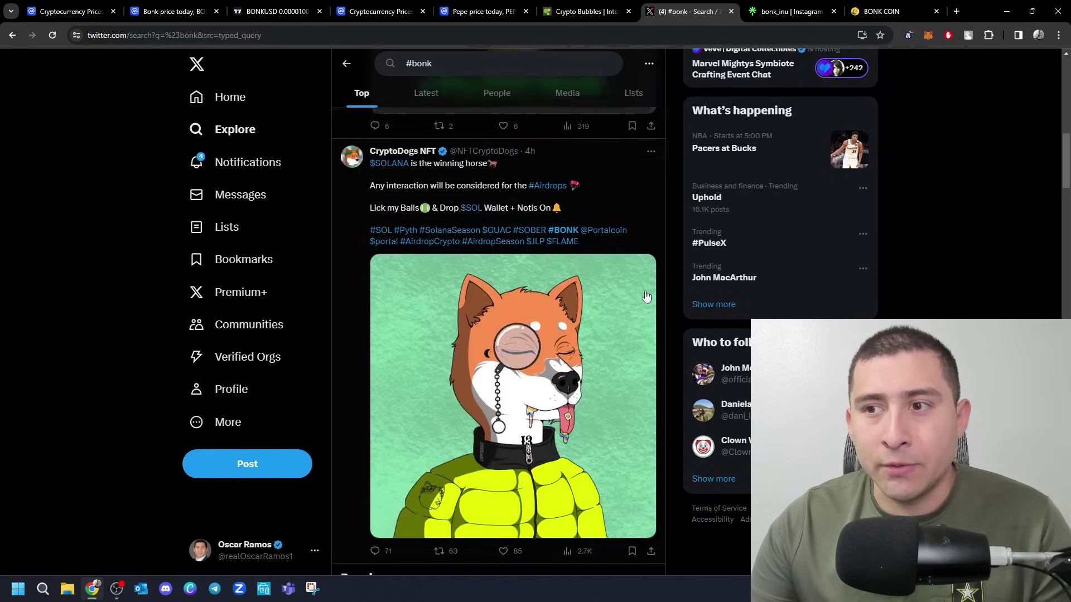
scroll(647, 297, "down", 4)
scroll(647, 296, "down", 3)
scroll(646, 296, "down", 4)
scroll(647, 296, "down", 4)
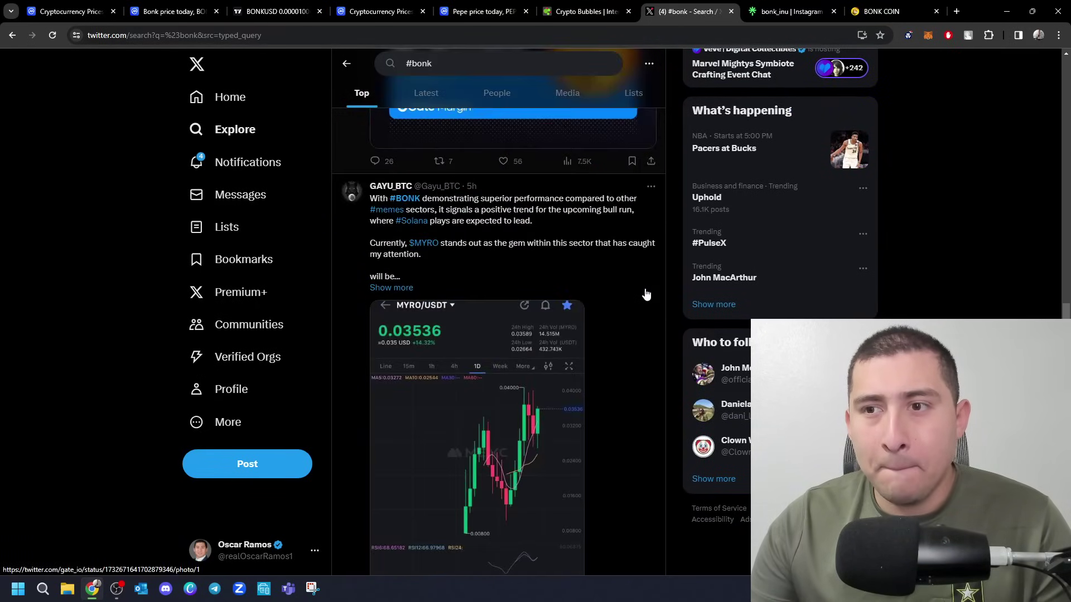
scroll(646, 296, "down", 4)
scroll(647, 296, "down", 4)
scroll(647, 294, "down", 1)
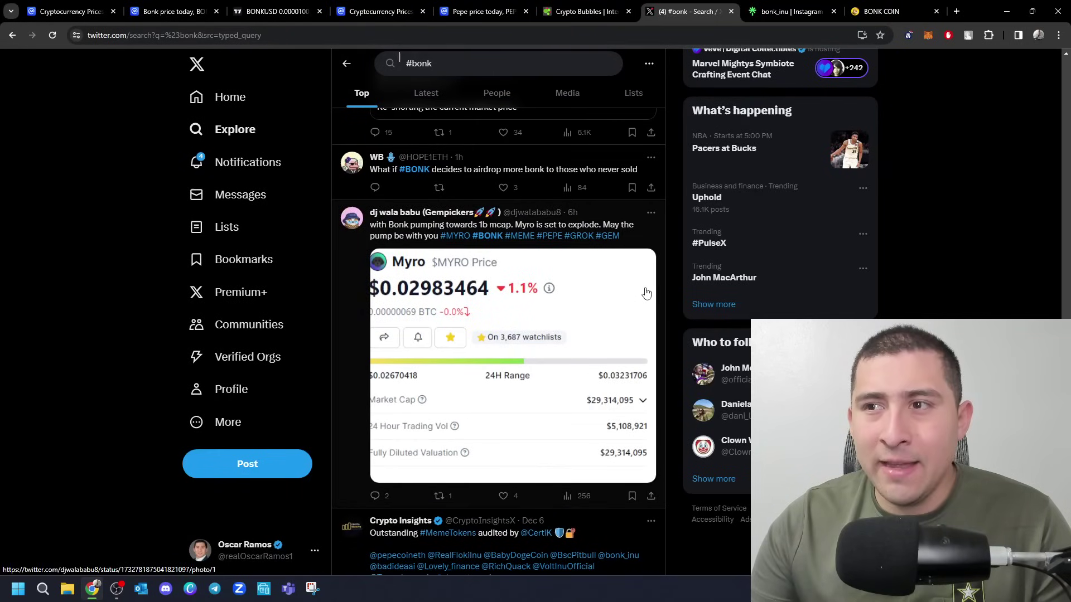
scroll(543, 283, "down", 5)
scroll(544, 287, "down", 3)
scroll(478, 318, "up", 4)
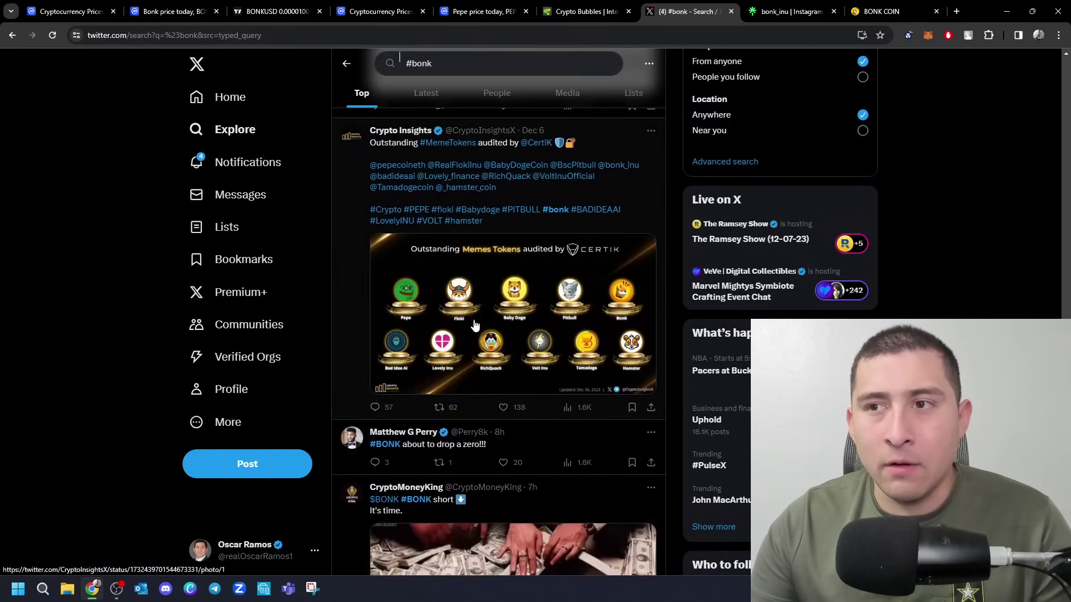
left_click(478, 315)
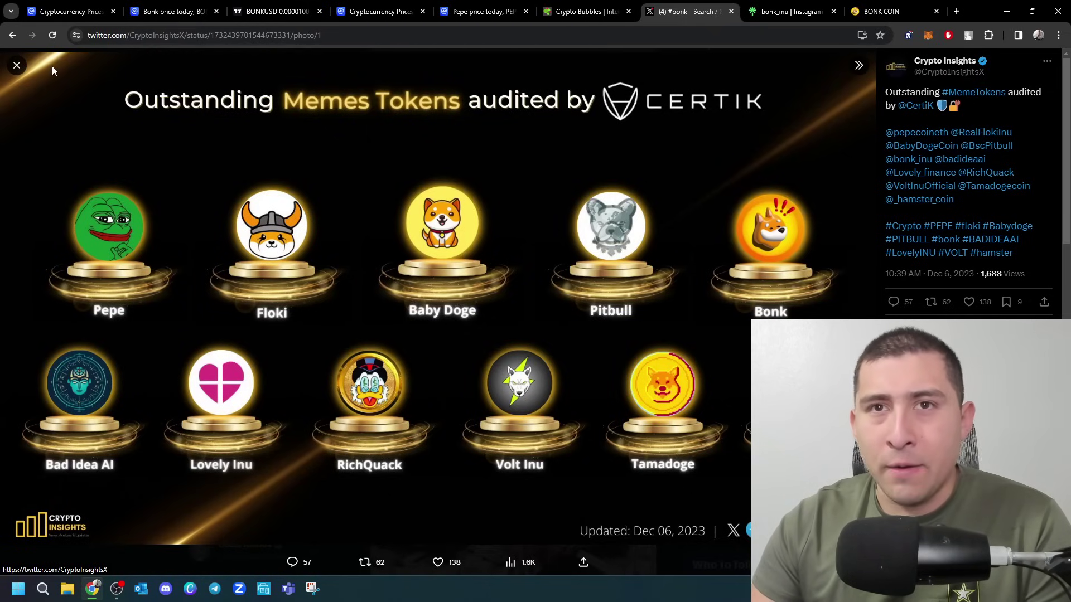
left_click(18, 65)
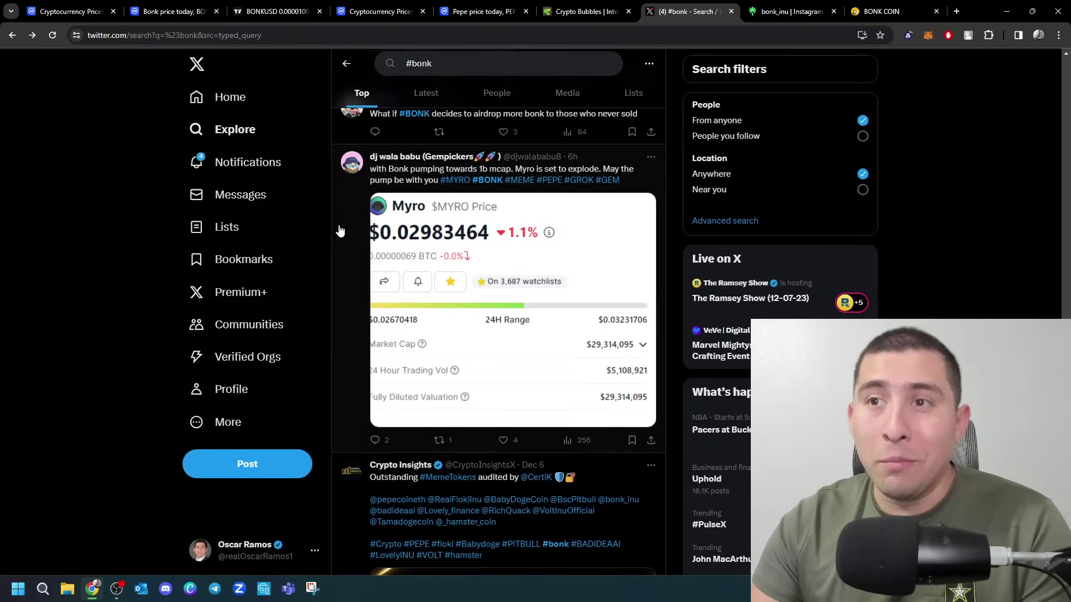
Step: Scroll through CoinMarketCap's 24h-gainers list, topped by Bonk at about 27%
left_click(375, 11)
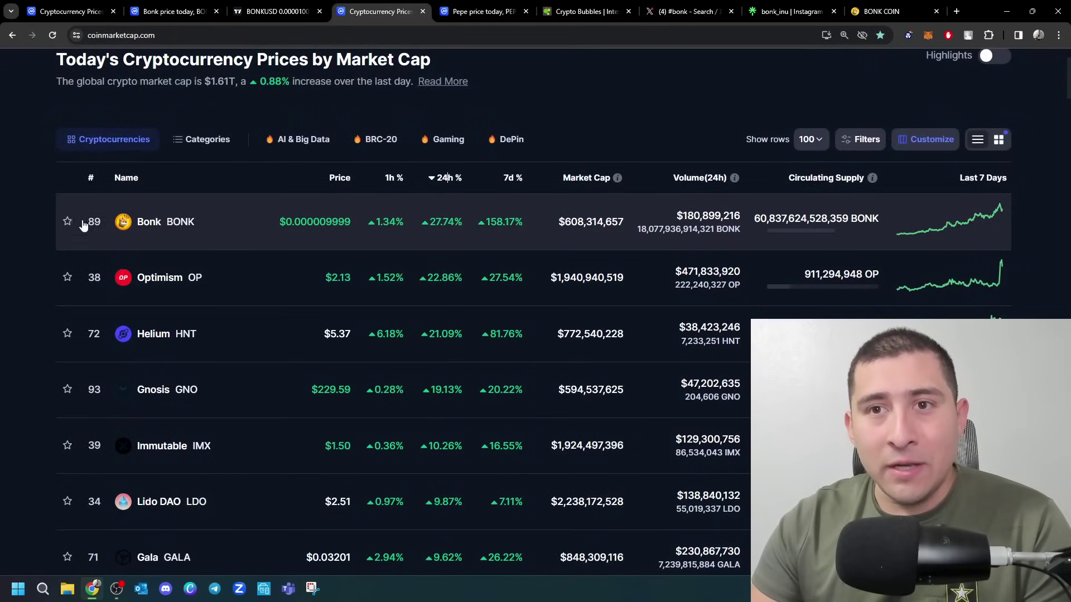
scroll(67, 306, "down", 5)
scroll(56, 339, "down", 5)
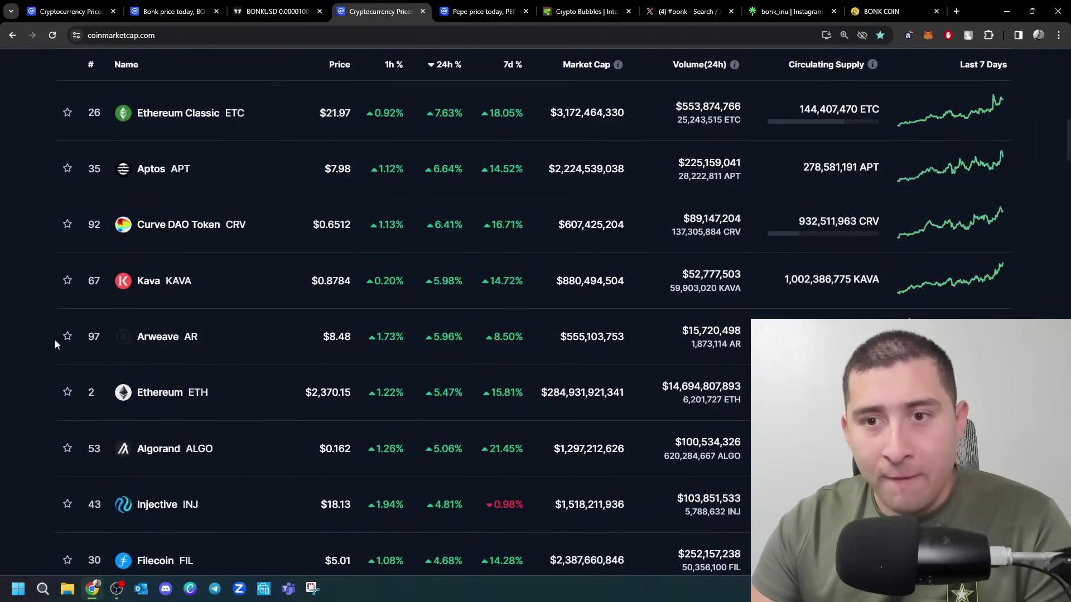
scroll(55, 338, "down", 3)
scroll(46, 358, "down", 2)
scroll(38, 417, "down", 3)
scroll(30, 428, "down", 4)
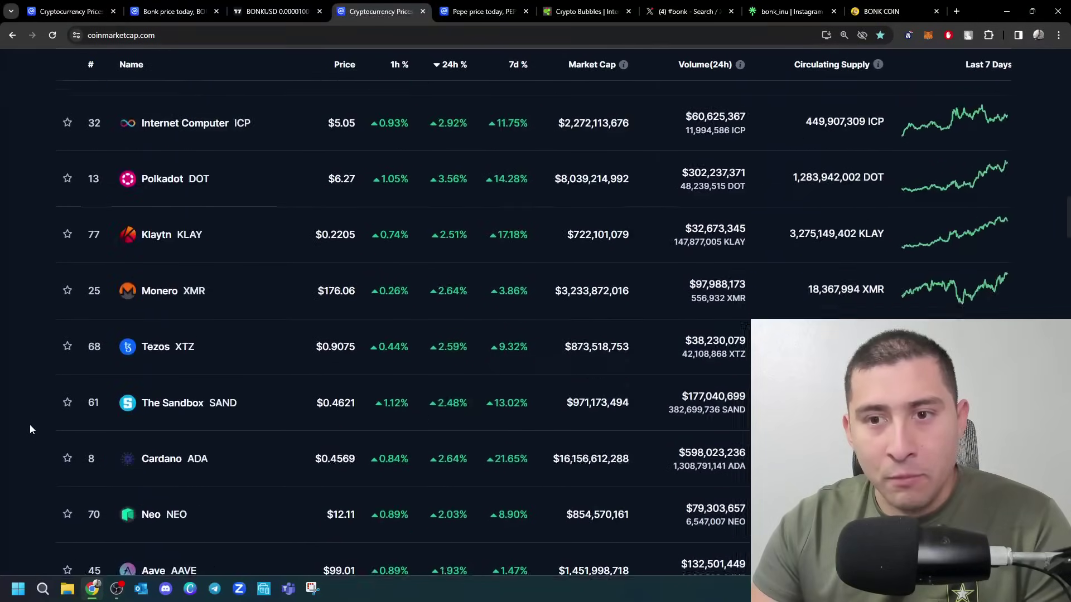
scroll(29, 429, "down", 2)
scroll(28, 428, "down", 2)
scroll(26, 229, "up", 15)
scroll(41, 243, "up", 3)
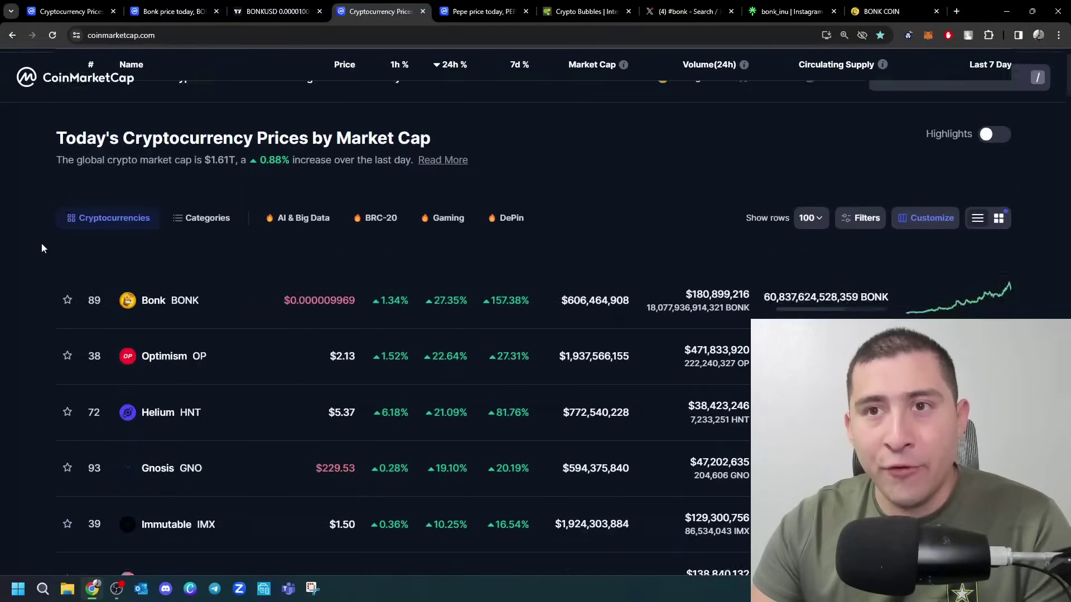
scroll(41, 242, "up", 1)
Step: Load coingecko.com in a new tab and view Gainers & Losers, with Bonk up 28%
left_click(957, 12)
type("co")
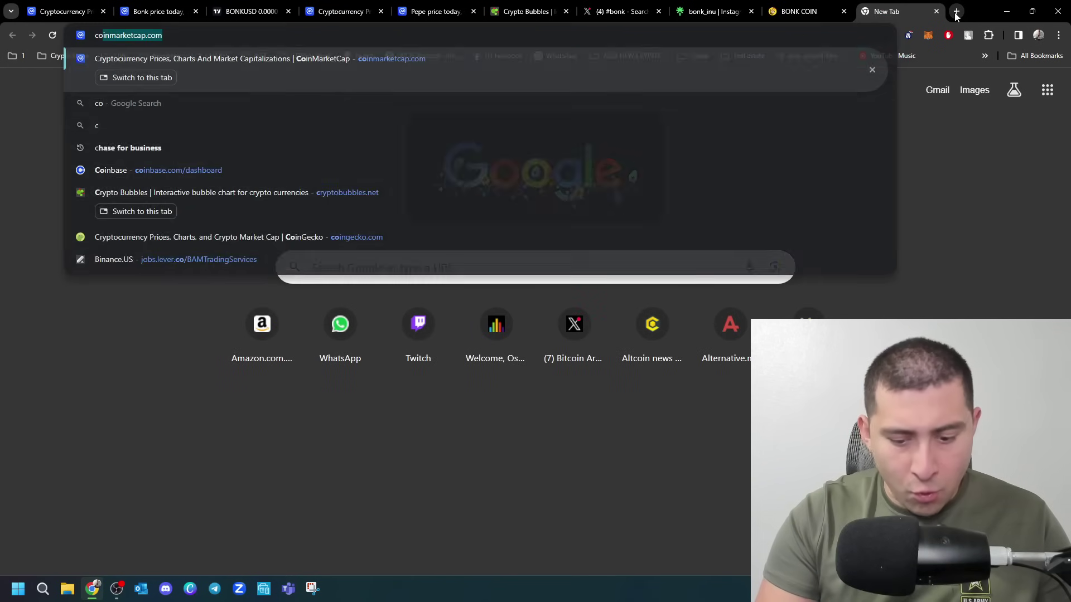
type("ing")
key("Return")
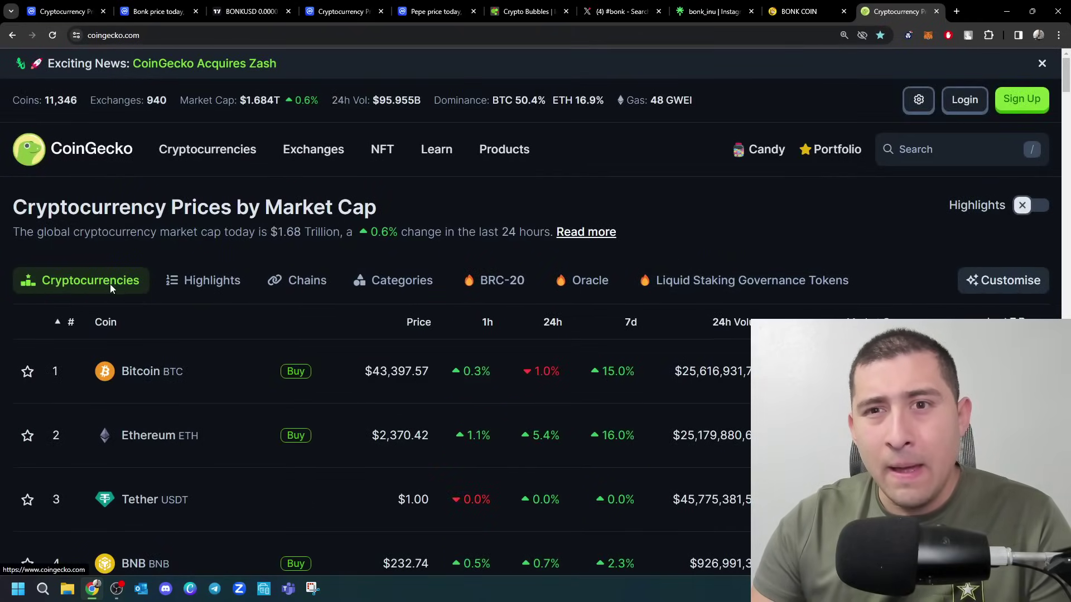
scroll(215, 285, "down", 2)
scroll(268, 277, "up", 2)
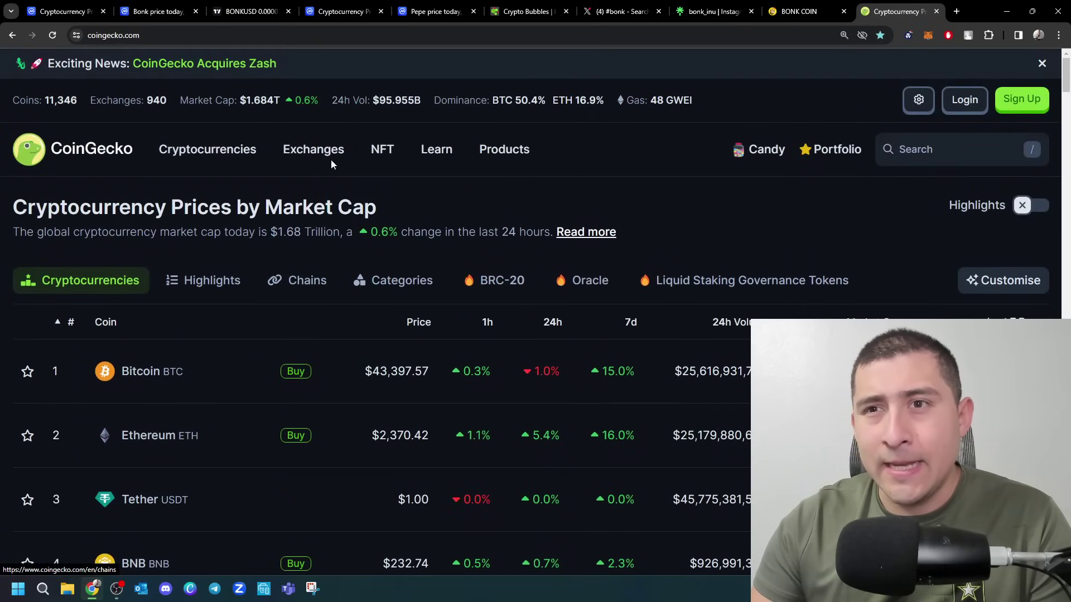
mouse_move(207, 148)
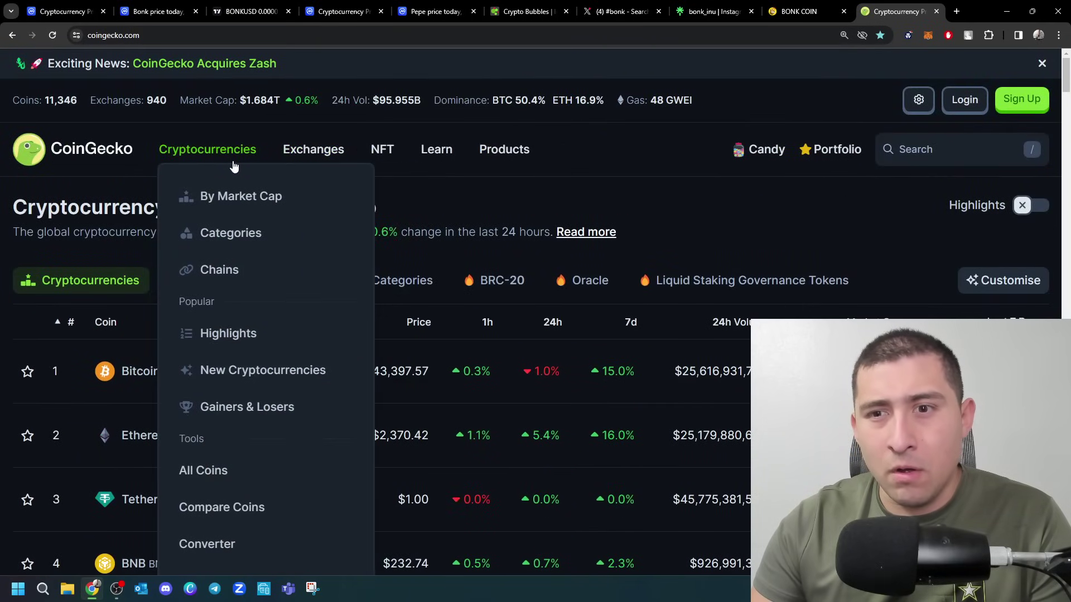
left_click(274, 404)
right_click(274, 404)
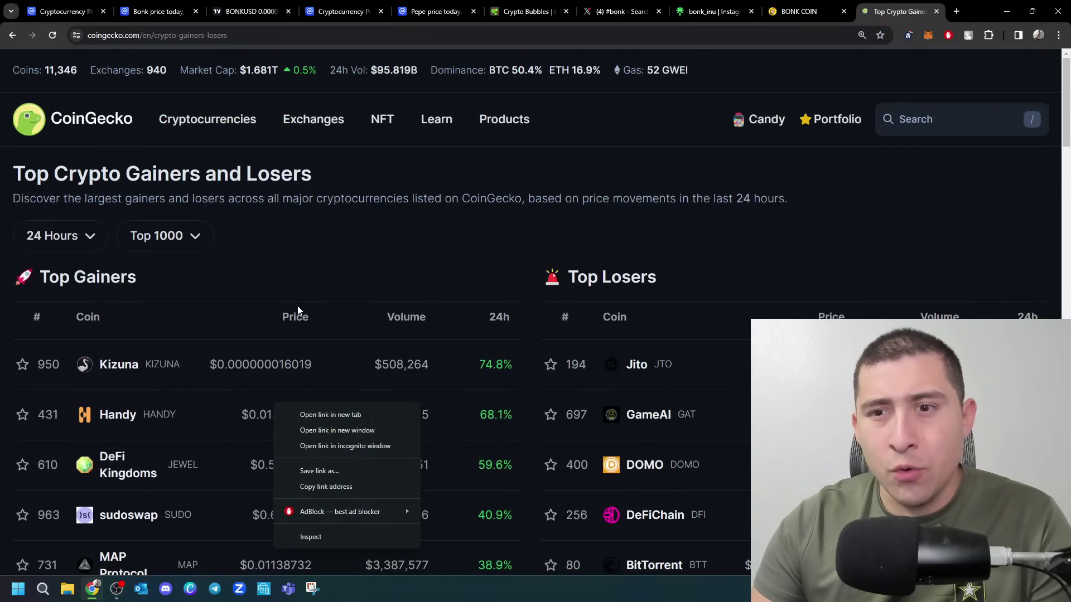
scroll(344, 233, "down", 3)
scroll(337, 261, "down", 5)
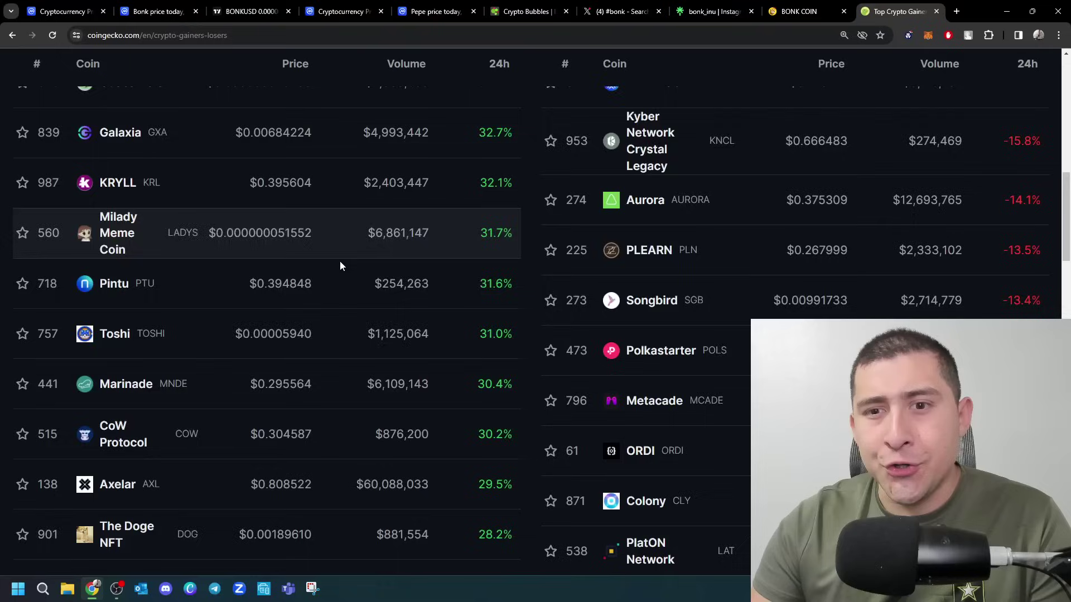
scroll(340, 265, "up", 5)
scroll(341, 270, "down", 7)
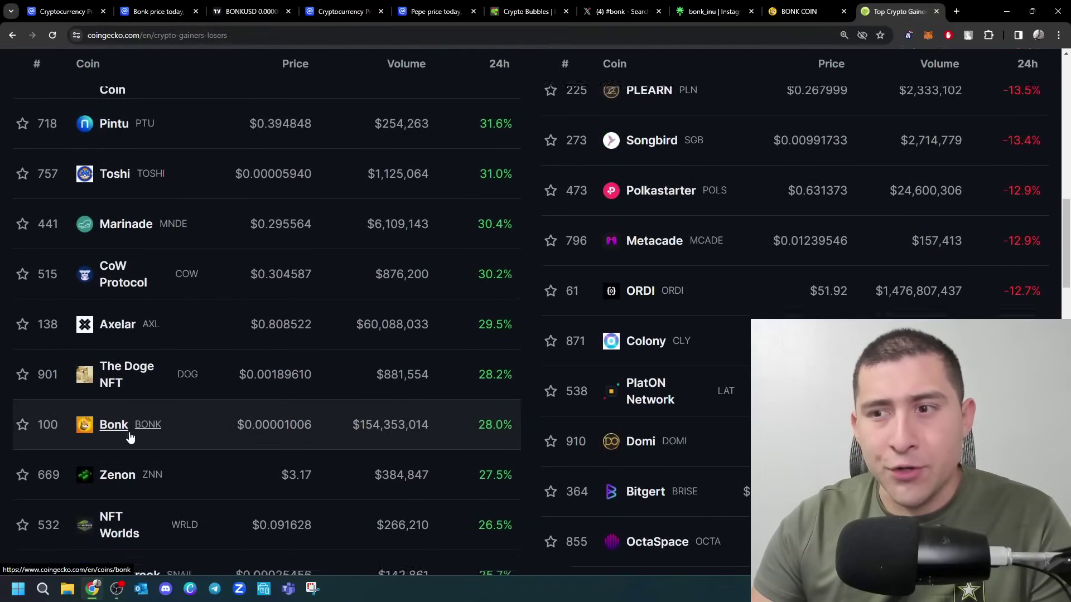
scroll(201, 410, "down", 1)
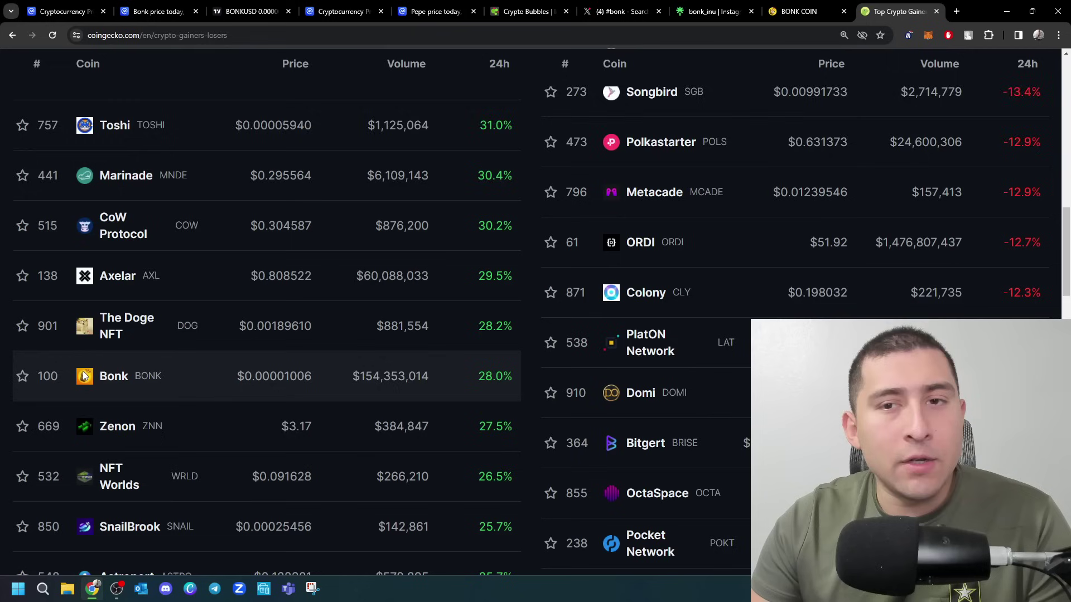
scroll(83, 377, "down", 1)
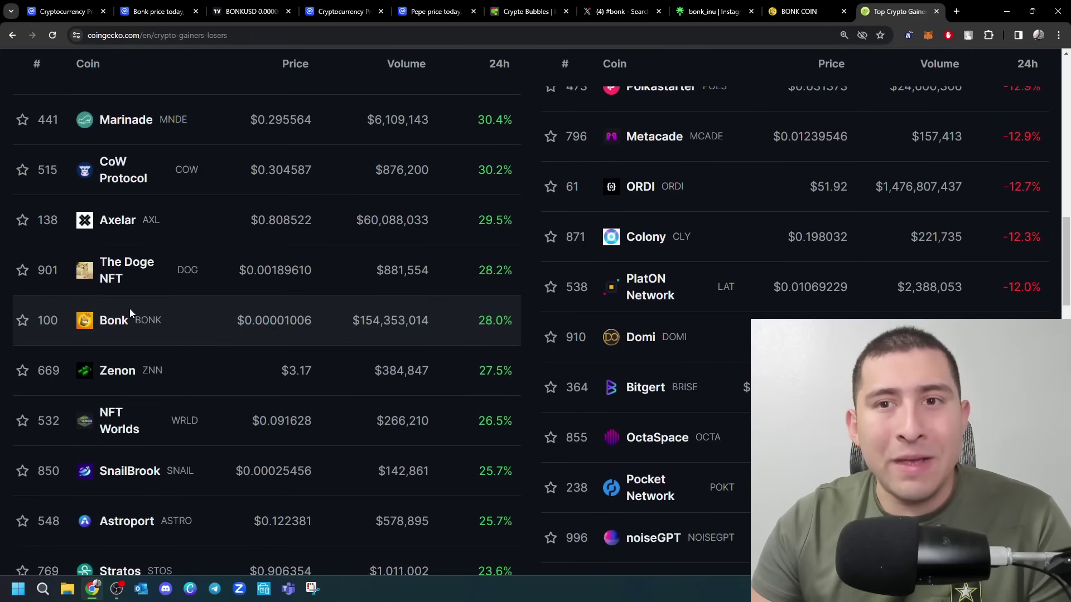
left_click(546, 7)
left_click(907, 9)
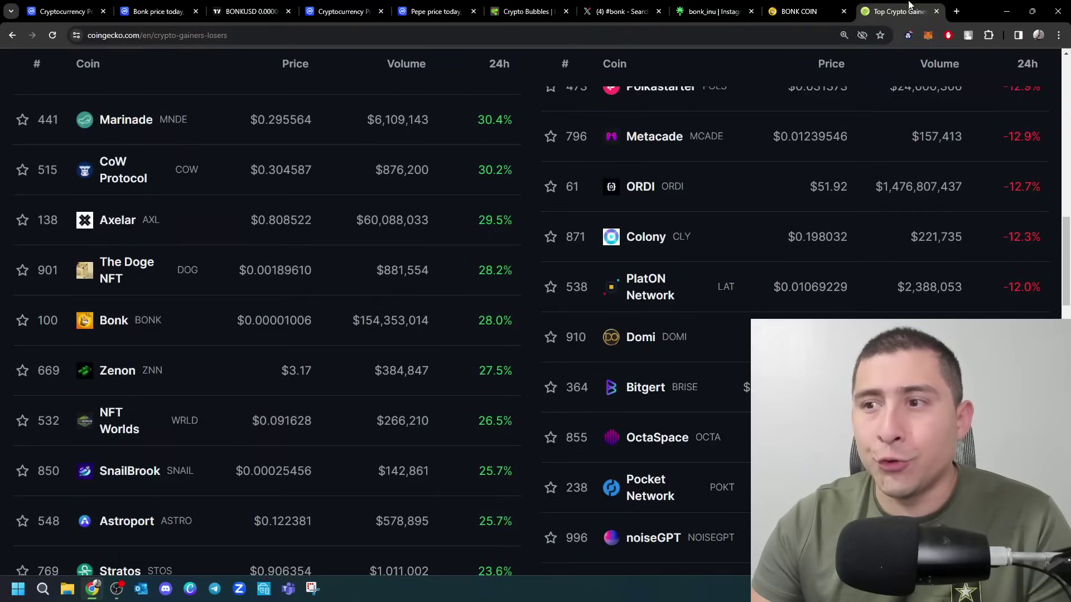
scroll(508, 343, "up", 4)
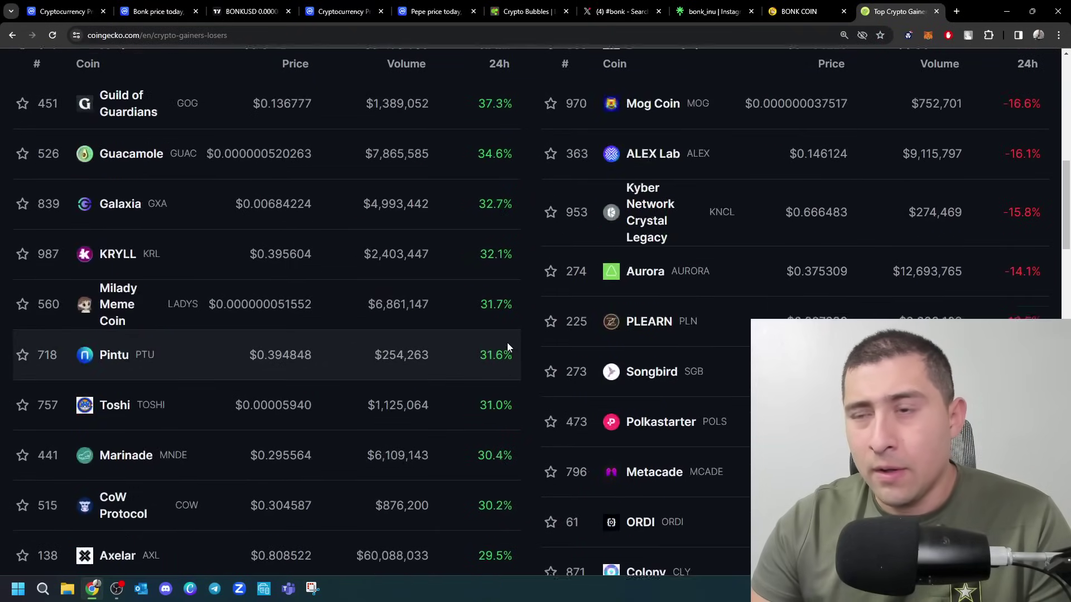
scroll(507, 342, "up", 5)
Step: Open CoinGecko's Dog-Themed Coins category, with Bonk third, up 28.7% today
left_click(201, 117)
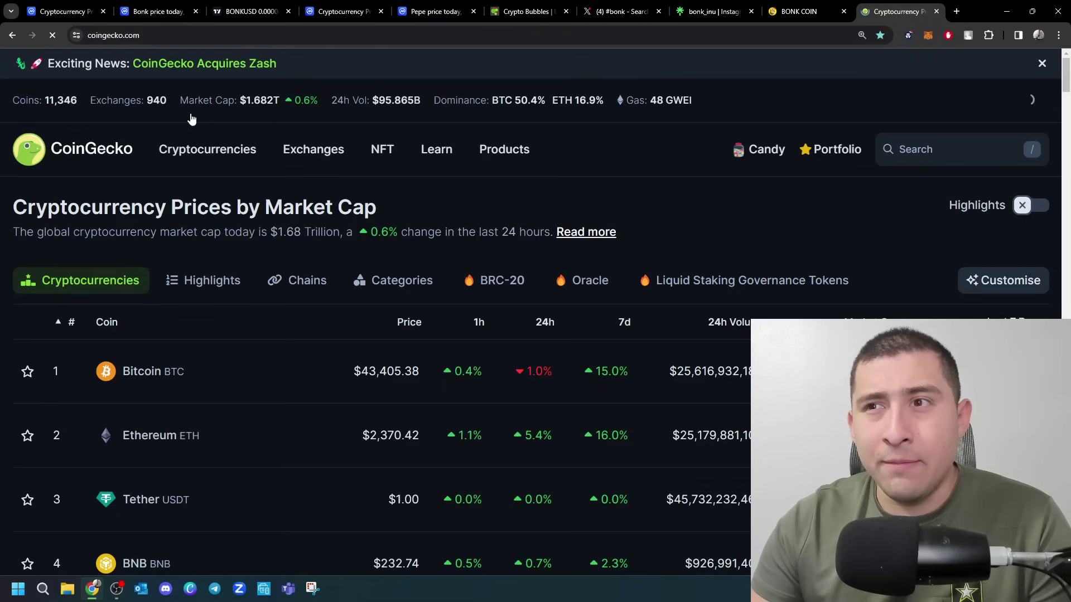
left_click(1009, 282)
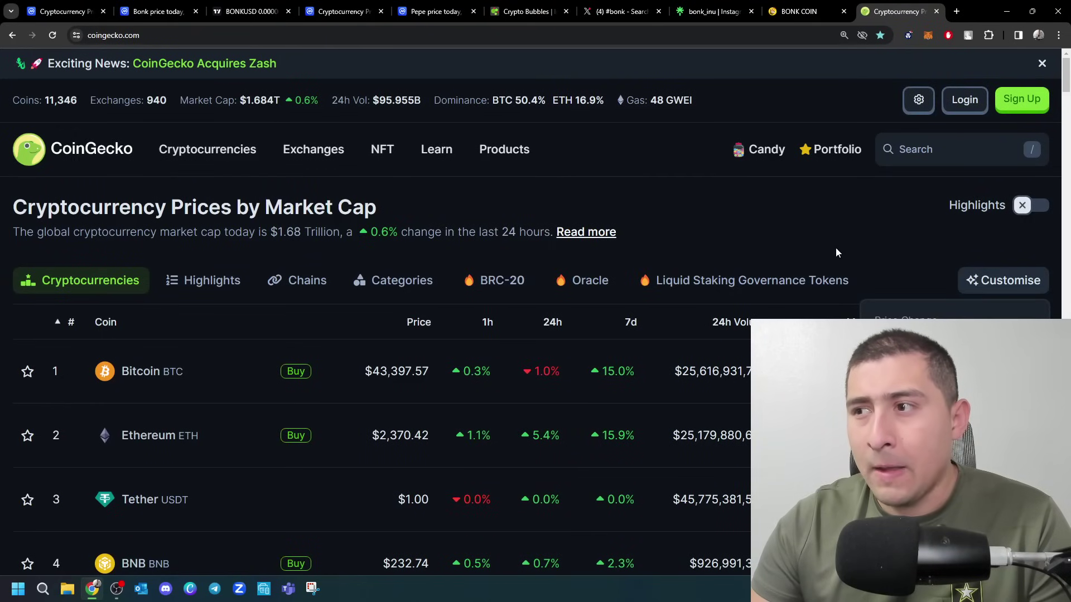
left_click(400, 281)
scroll(246, 330, "down", 3)
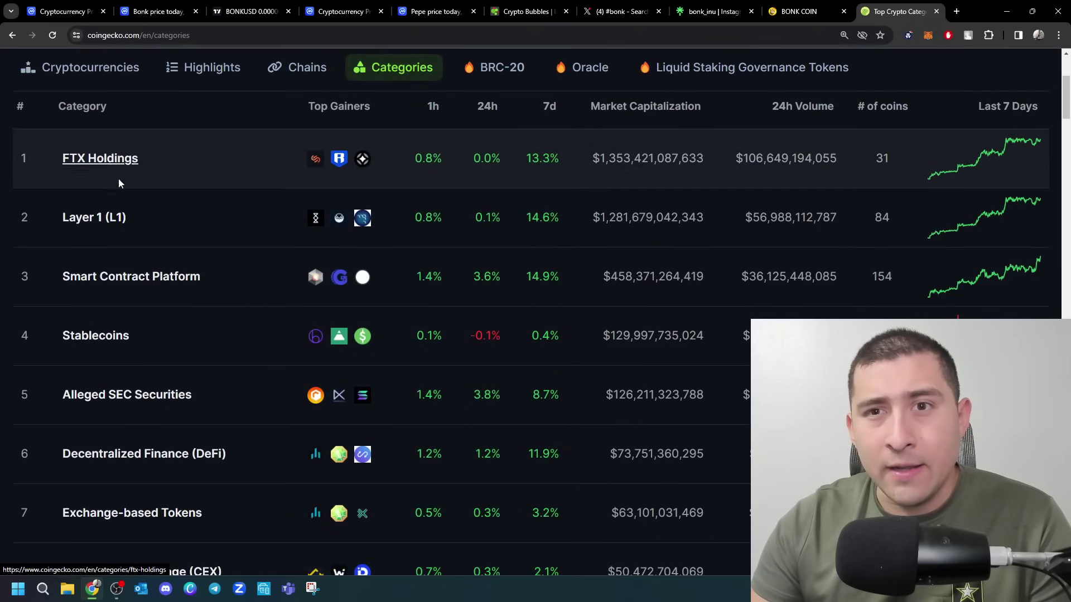
scroll(172, 360, "down", 2)
scroll(176, 369, "down", 2)
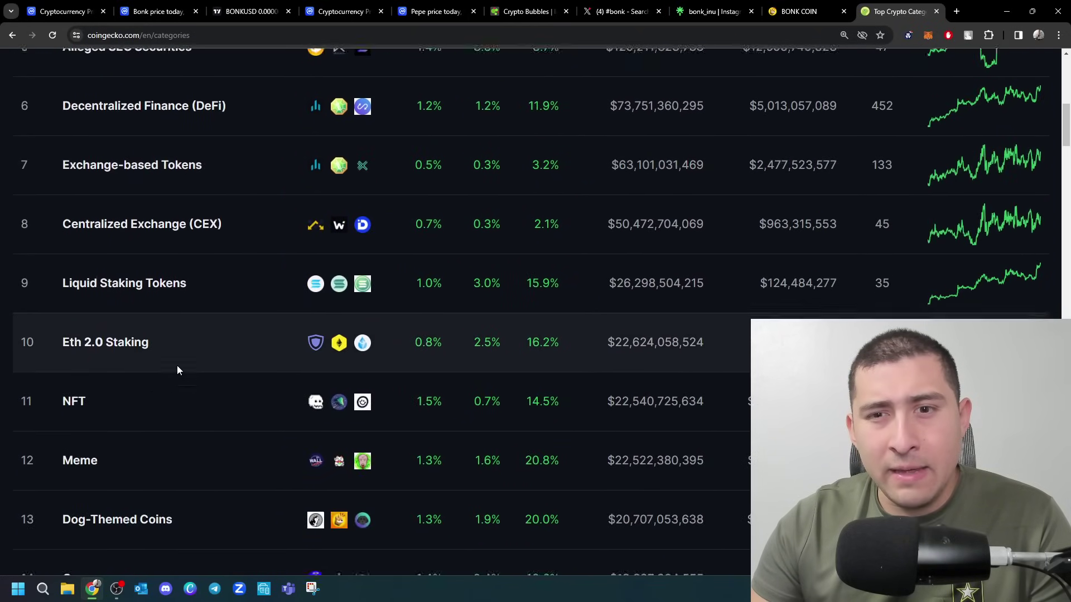
scroll(175, 365, "down", 3)
left_click(138, 311)
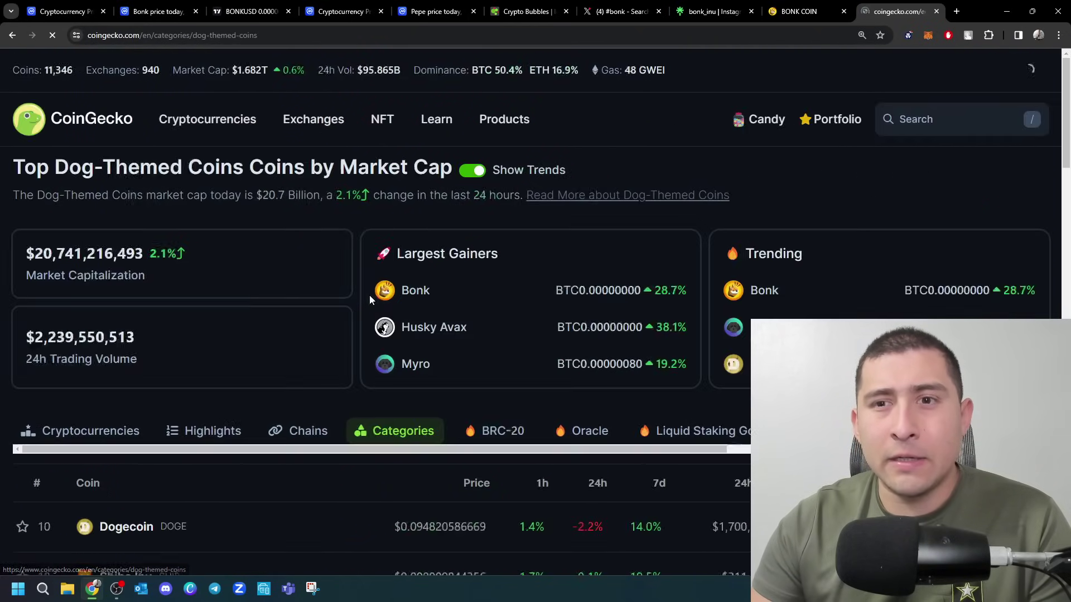
scroll(334, 226, "down", 4)
scroll(454, 100, "down", 1)
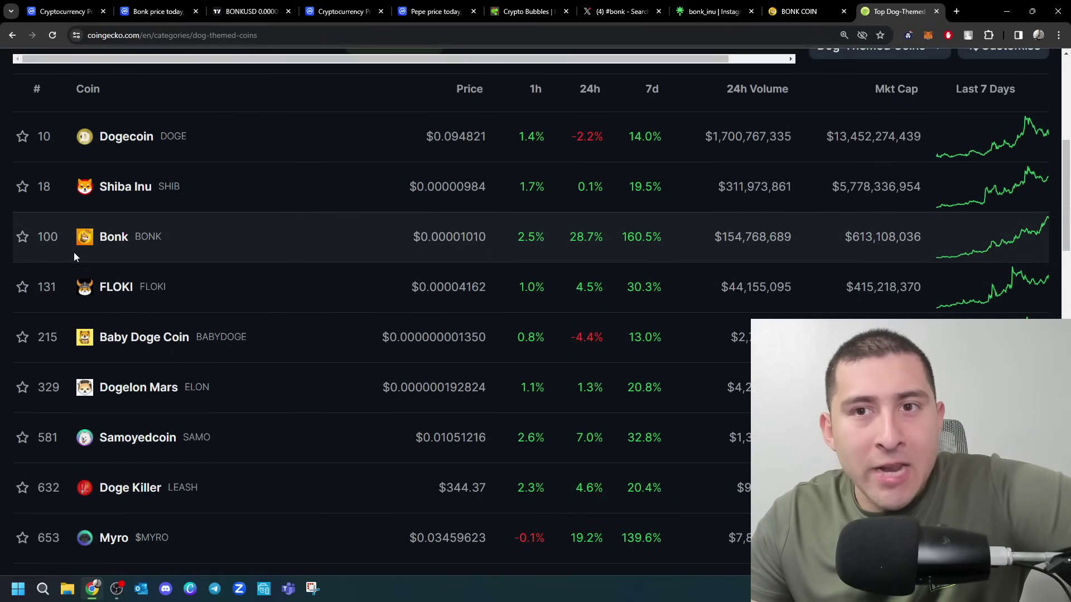
scroll(170, 396, "down", 2)
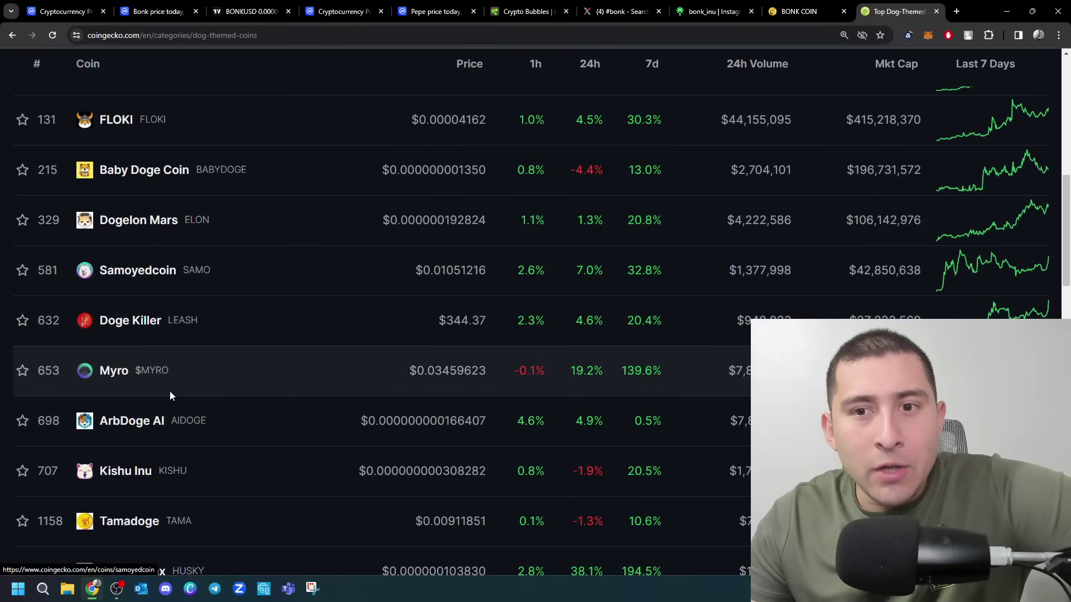
scroll(164, 383, "down", 3)
scroll(168, 389, "up", 1)
scroll(169, 393, "up", 4)
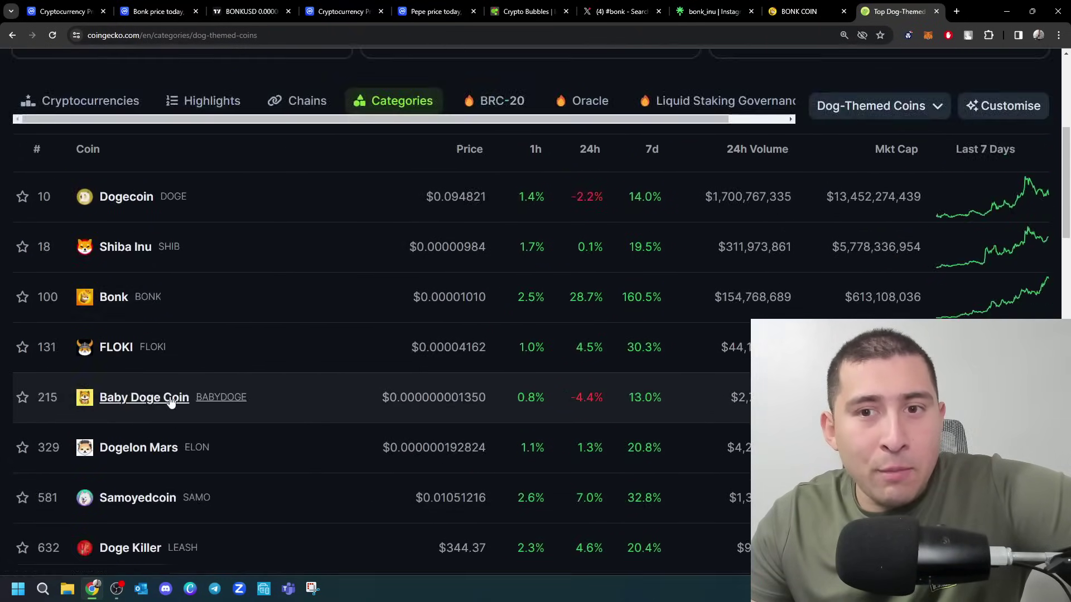
scroll(167, 373, "up", 2)
scroll(167, 374, "down", 2)
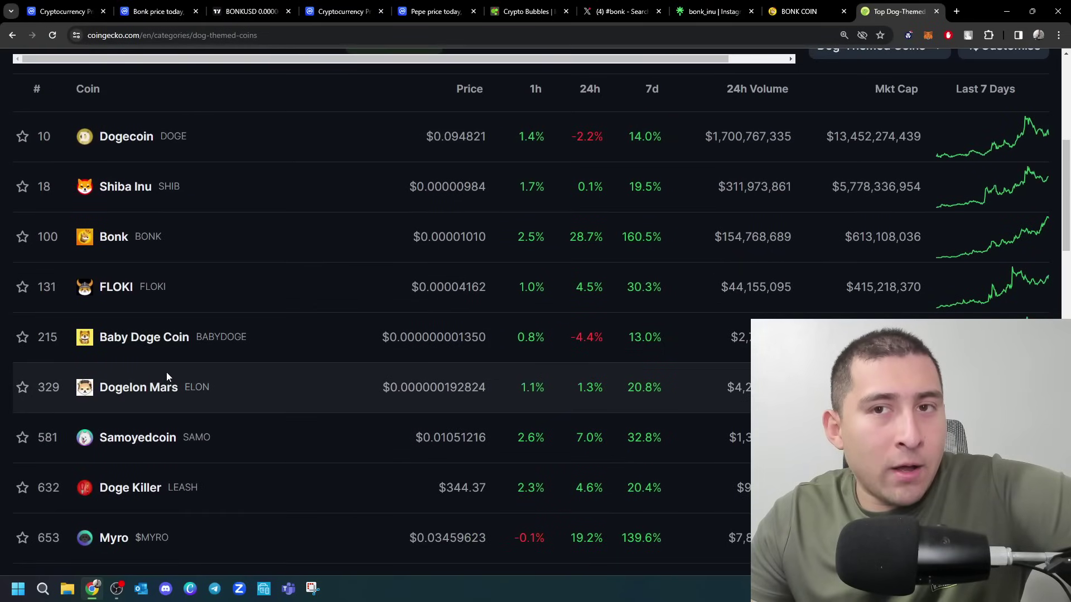
scroll(167, 373, "up", 2)
scroll(175, 354, "up", 3)
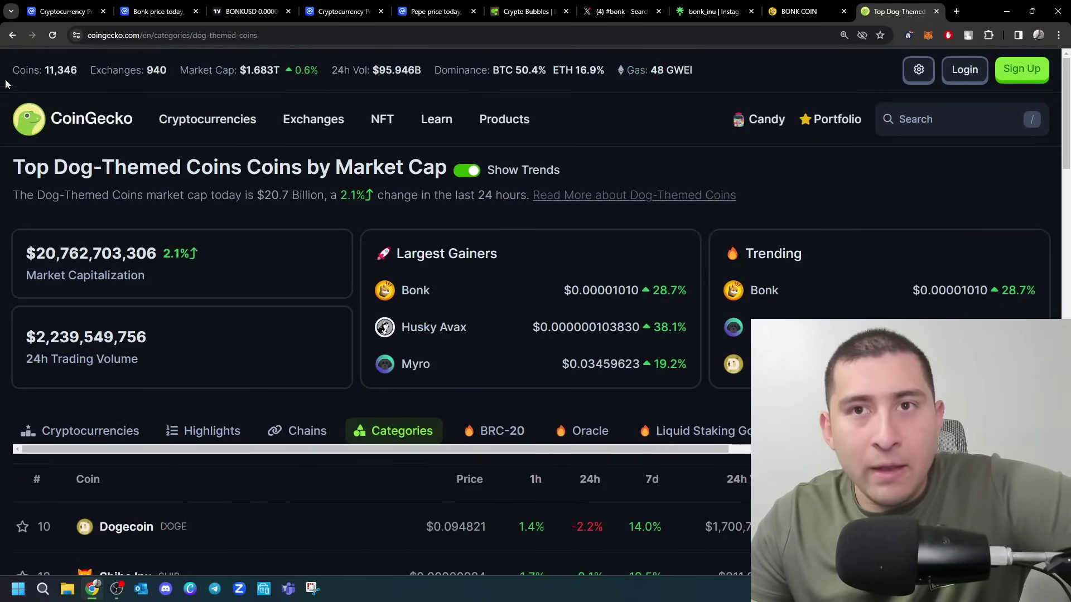
scroll(178, 371, "down", 2)
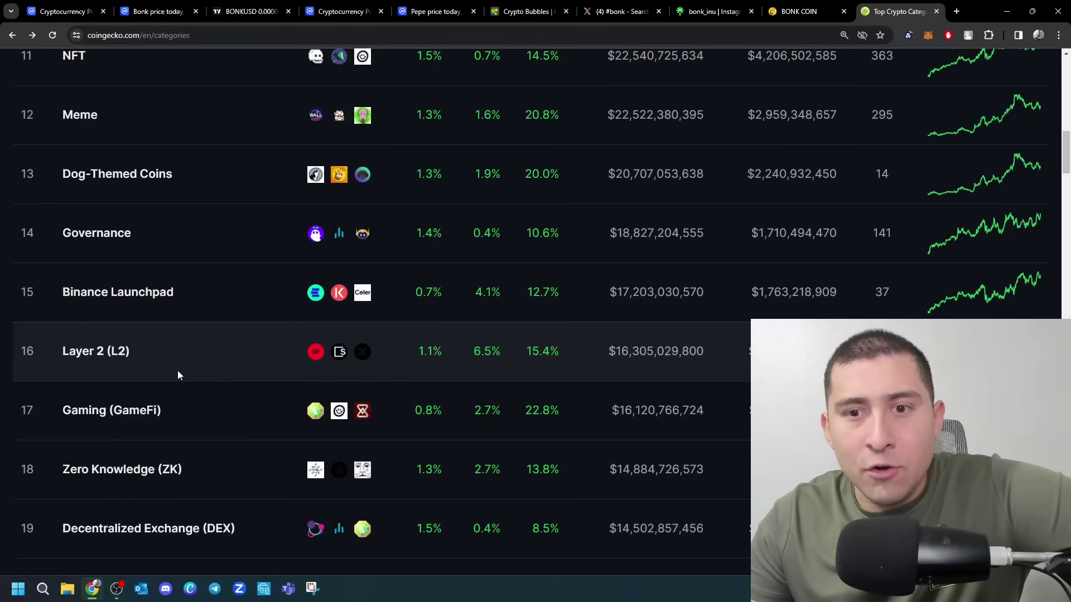
scroll(196, 396, "down", 3)
scroll(200, 406, "down", 2)
scroll(204, 403, "up", 4)
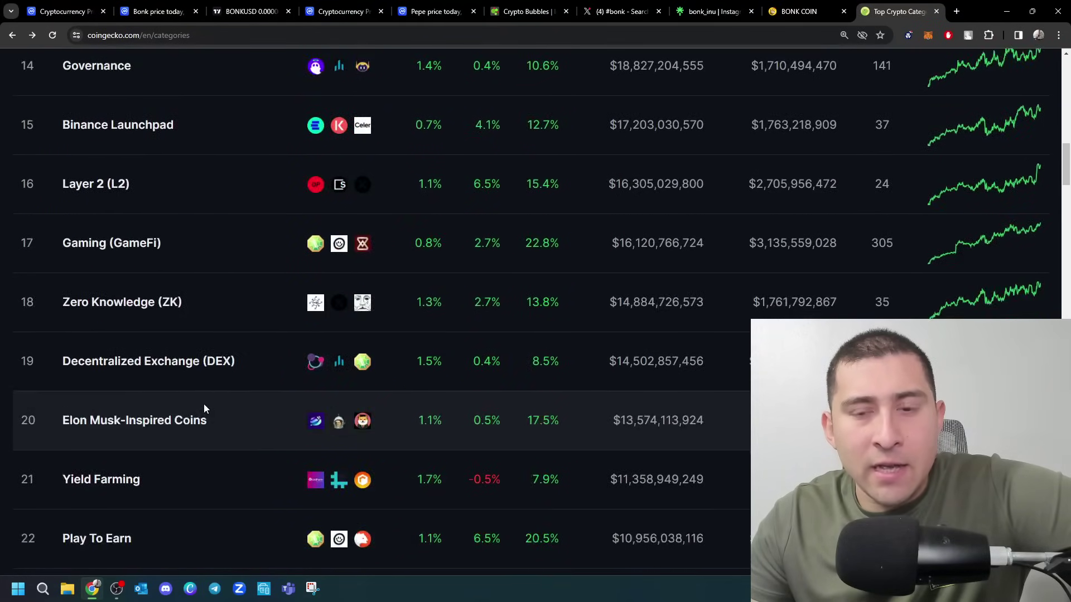
scroll(200, 401, "up", 4)
scroll(200, 401, "up", 4)
scroll(201, 402, "up", 3)
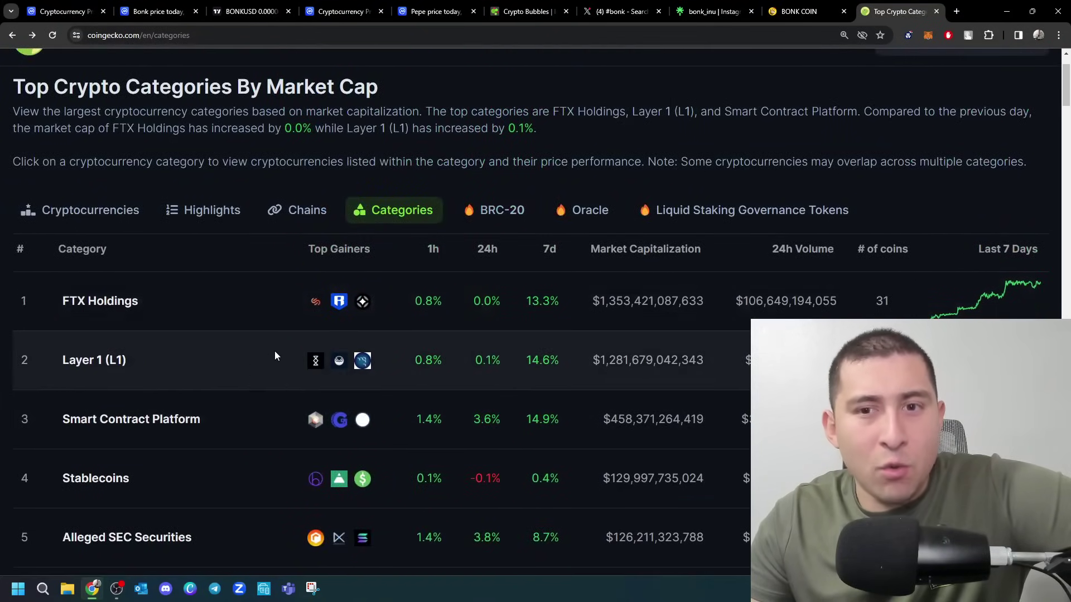